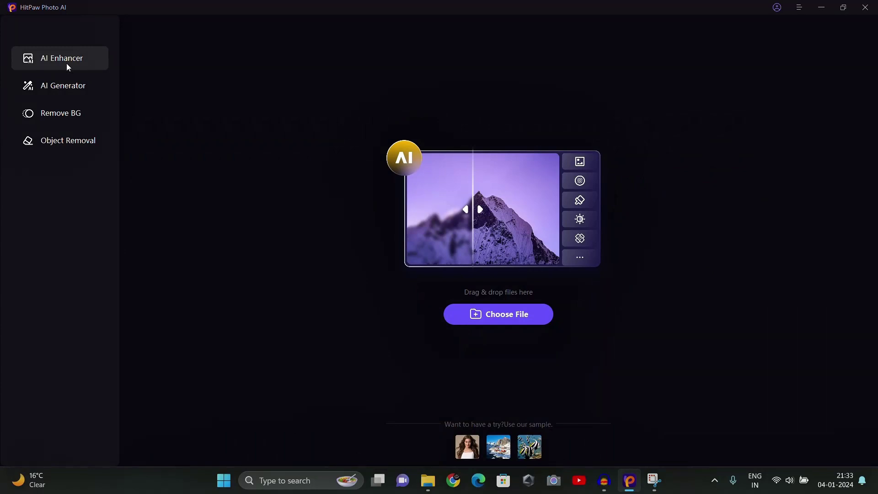
# Step: Import the "Blurred image" file from the hitpaw Photo folder into the AI Enhancer
pyautogui.click(474, 320)
pyautogui.click(626, 237)
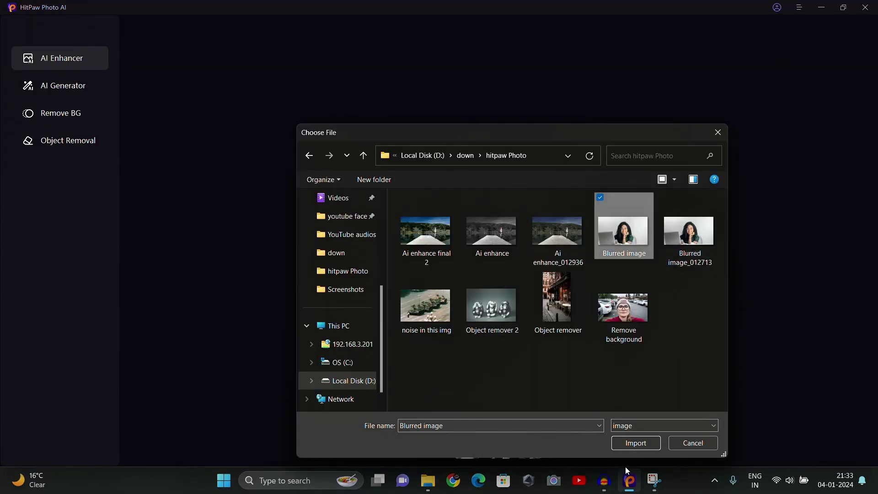
pyautogui.click(637, 444)
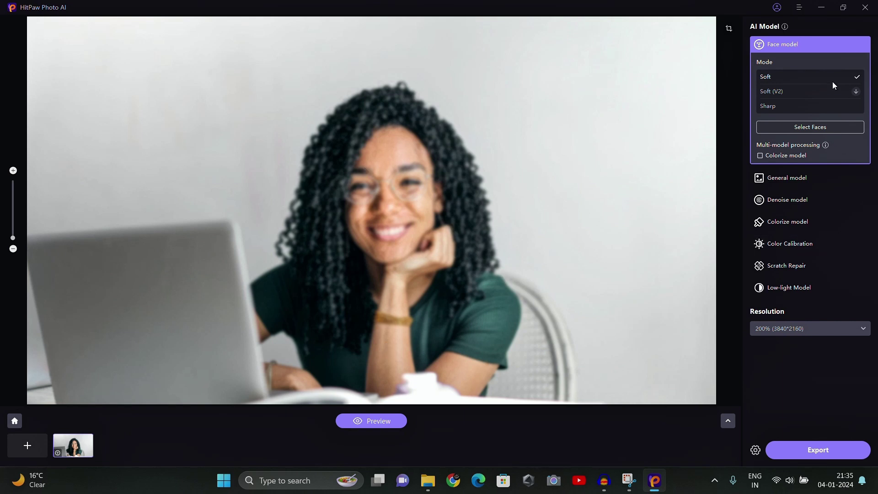
# Step: Set the Face model to Sharp mode at 100% (1920*1080) resolution without colorizing, and generate the portrait's preview
pyautogui.click(832, 103)
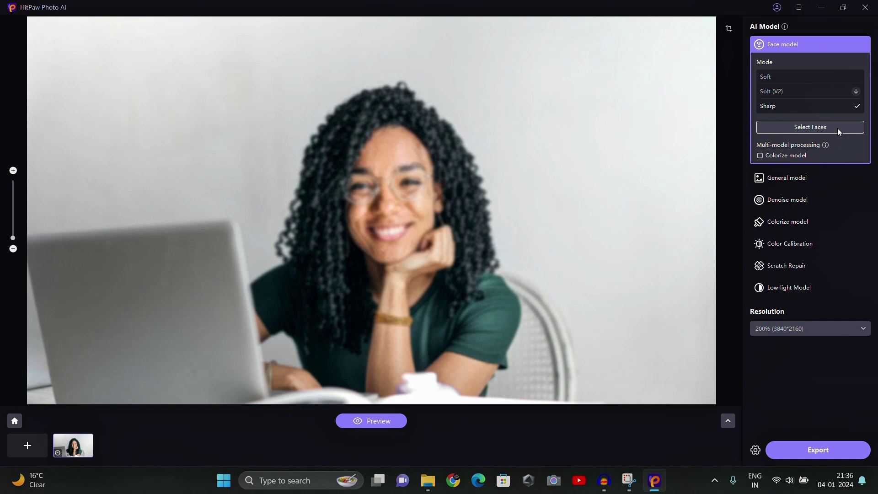
pyautogui.click(760, 157)
pyautogui.click(761, 156)
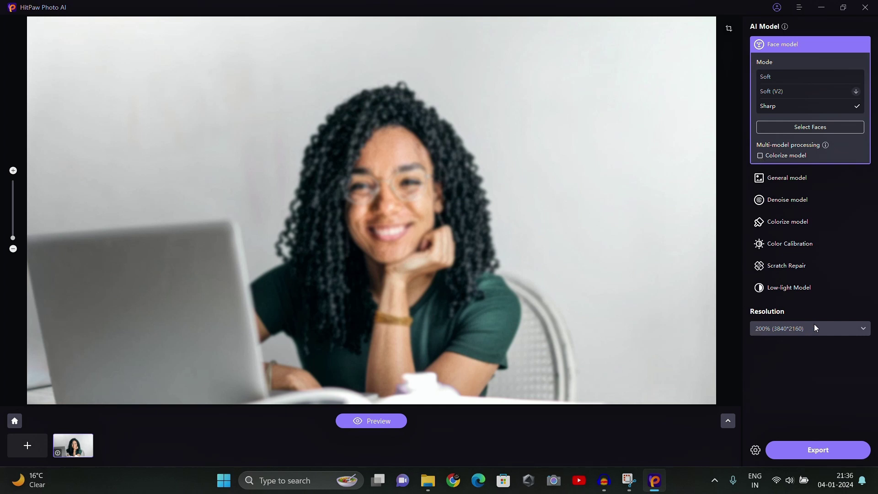
pyautogui.click(801, 328)
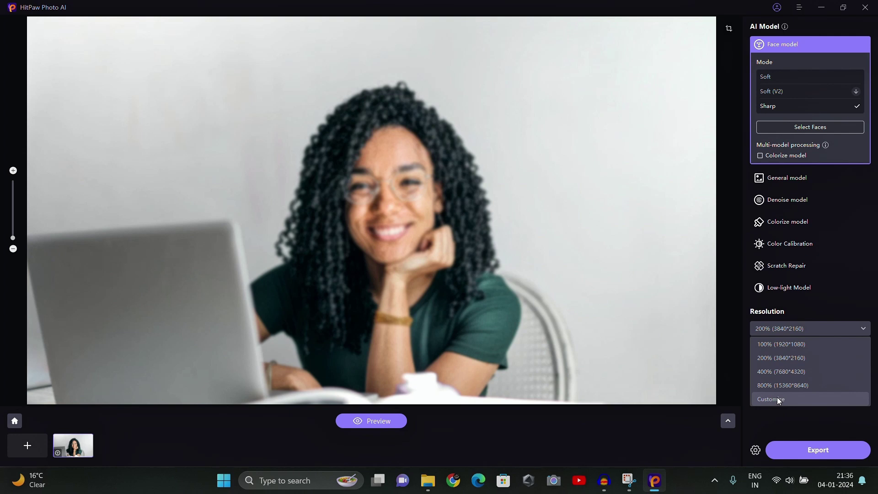
pyautogui.click(795, 346)
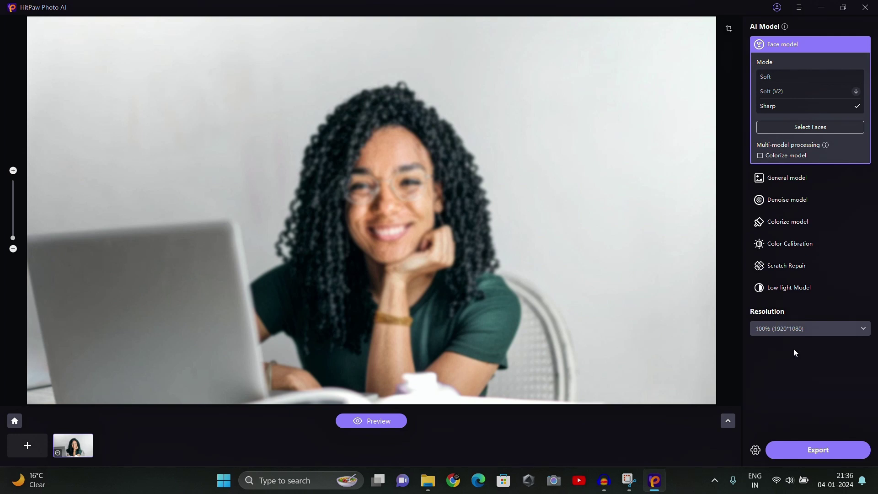
pyautogui.click(377, 421)
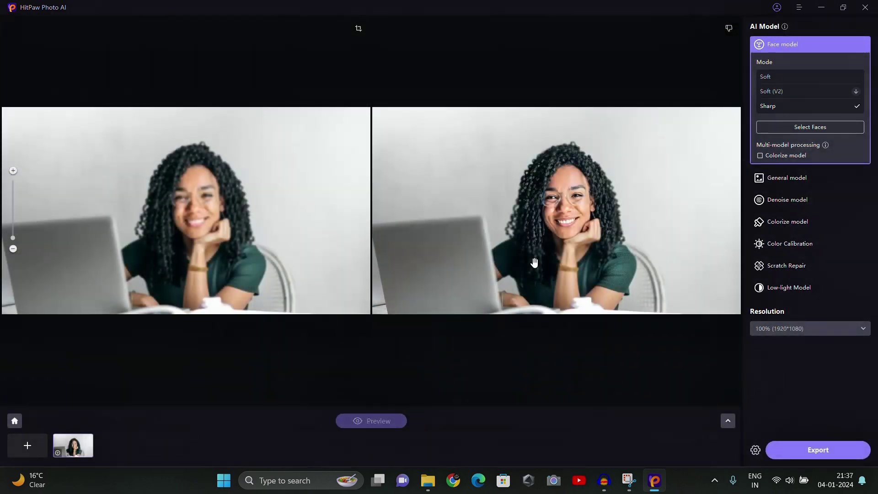
# Step: Compare the blurred and sharpened portraits, and export the enhanced image for viewing
pyautogui.scroll(3, 534, 262)
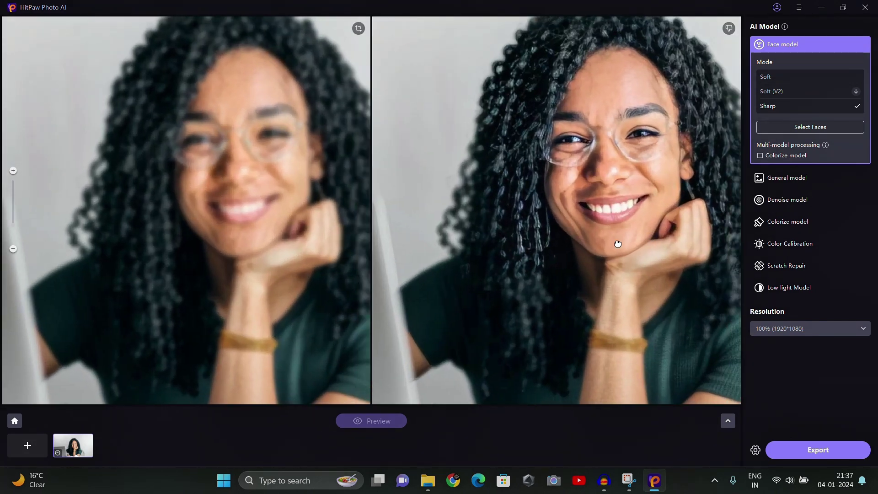
pyautogui.scroll(-3, 618, 243)
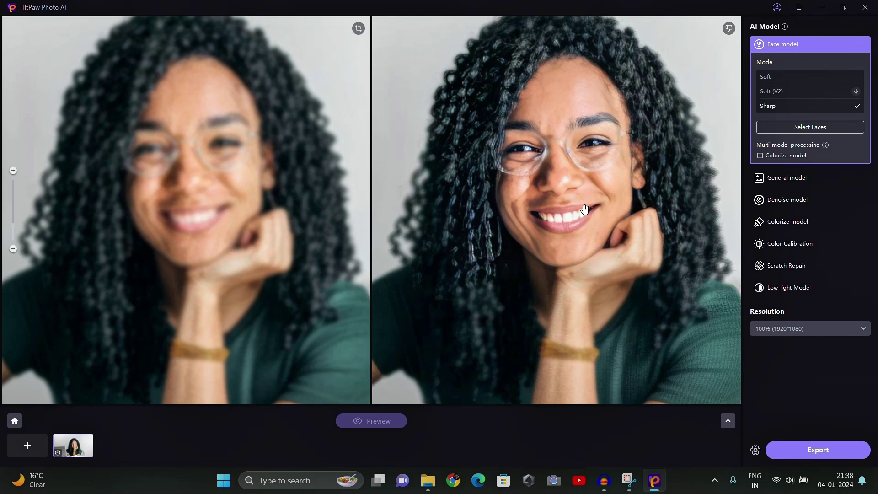
pyautogui.scroll(-3, 585, 209)
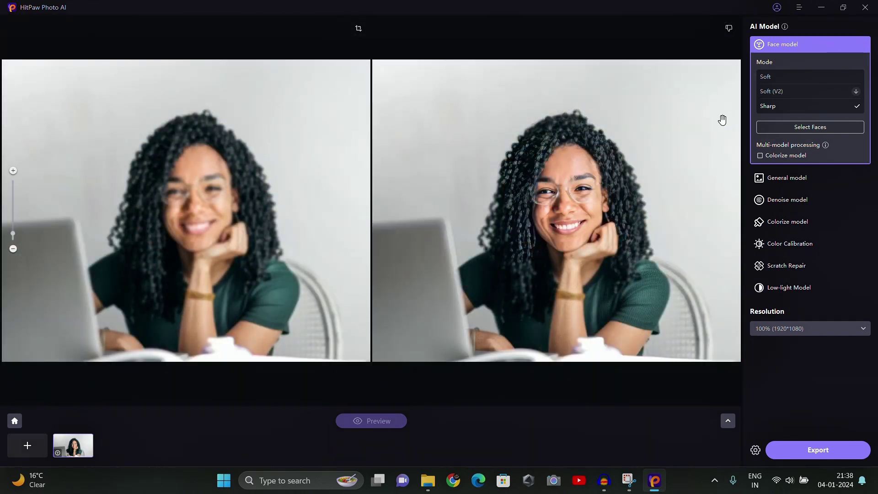
pyautogui.moveTo(722, 120); pyautogui.dragTo(504, 246)
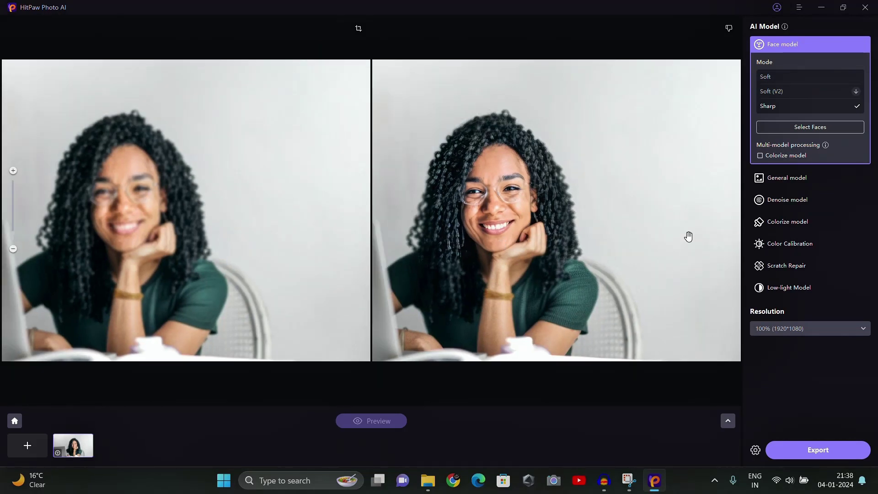
pyautogui.click(817, 450)
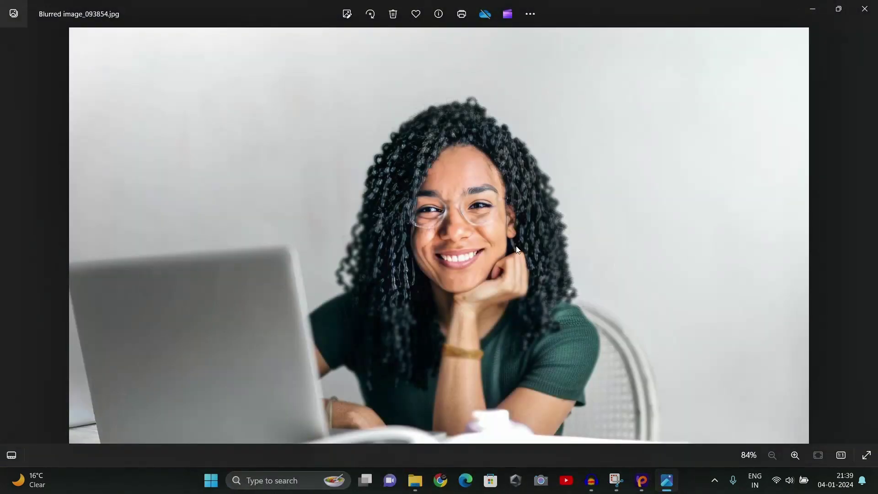
pyautogui.scroll(3, 518, 249)
pyautogui.scroll(-3, 463, 238)
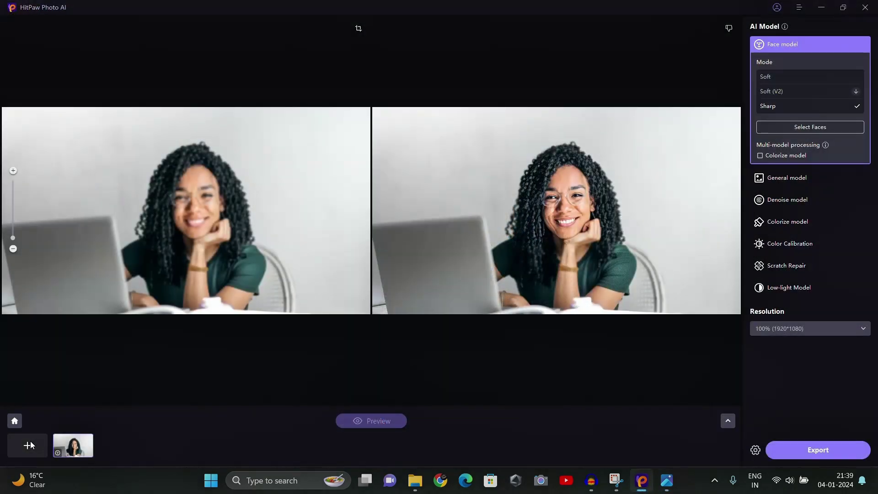
# Step: Add the black-and-white "Ai enhance" pier photo to the enhancer's image list
pyautogui.click(30, 441)
pyautogui.click(466, 240)
pyautogui.click(634, 442)
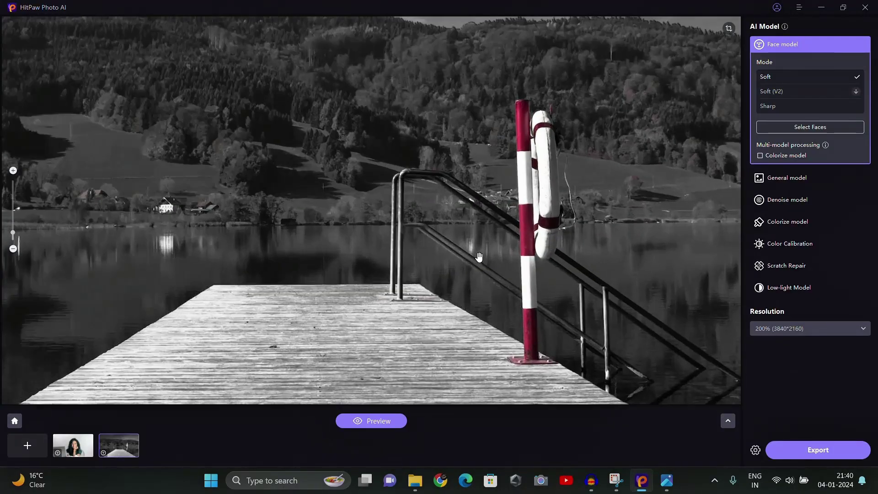
pyautogui.moveTo(479, 258); pyautogui.dragTo(474, 206)
pyautogui.scroll(-3, 427, 246)
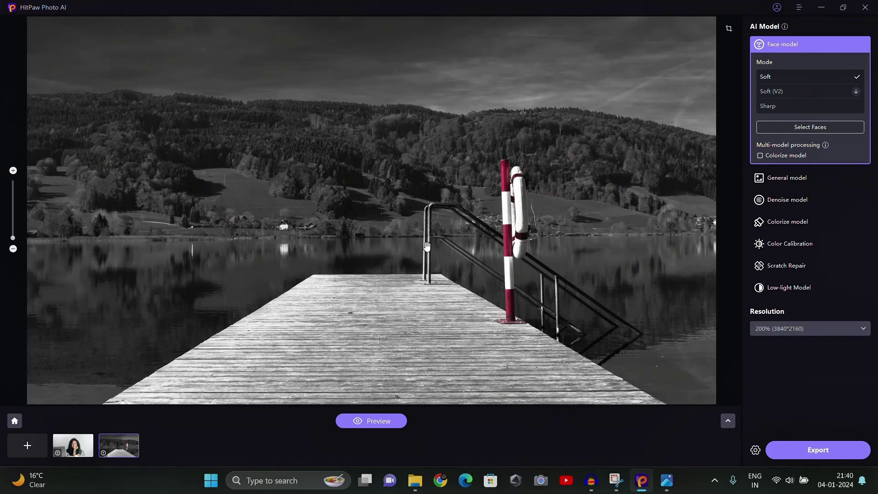
# Step: Choose the Colorize model at 100% (1920*1080) resolution for the pier photo and generate its preview
pyautogui.click(798, 221)
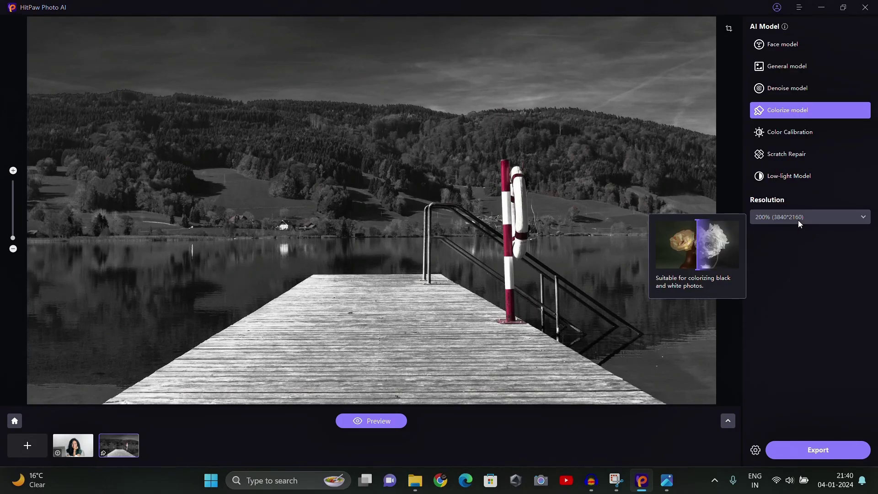
pyautogui.click(813, 214)
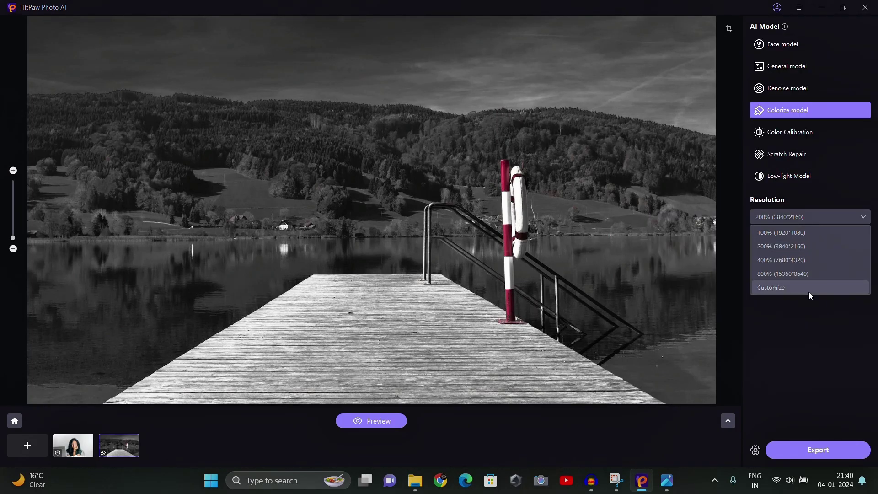
pyautogui.click(811, 234)
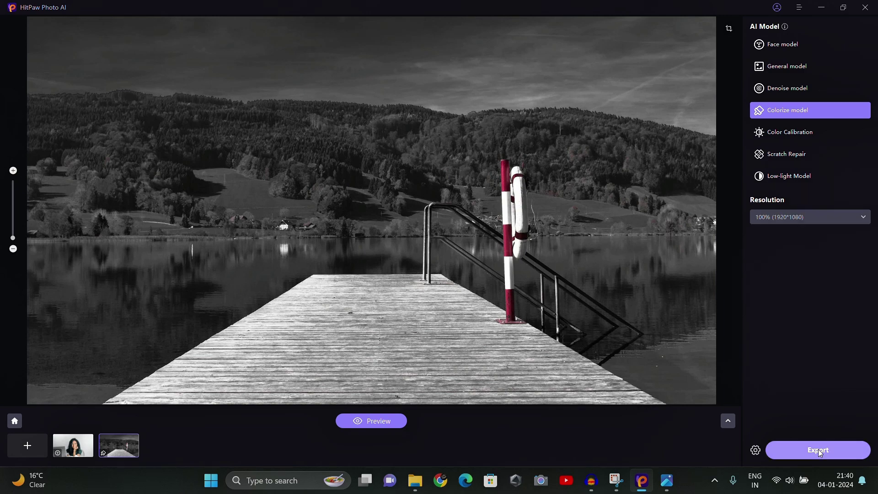
pyautogui.click(378, 421)
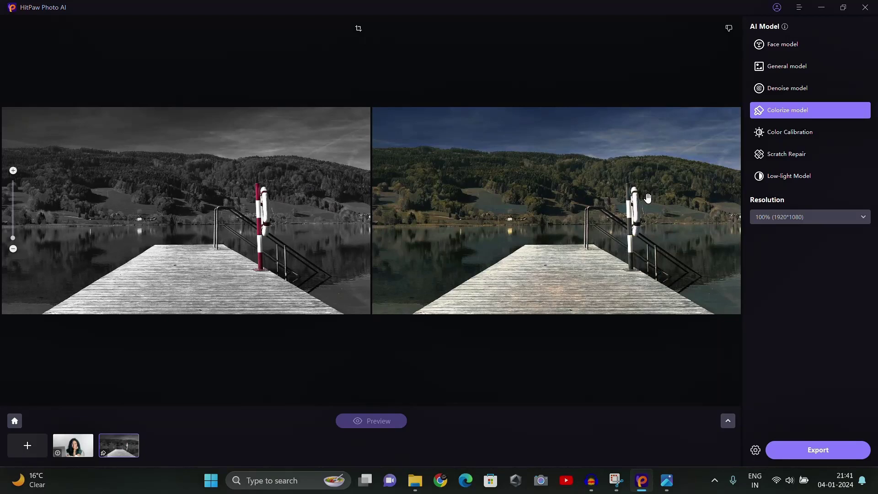
# Step: Remove the portrait from the image list and export the colorized pier photo
pyautogui.scroll(5, 648, 197)
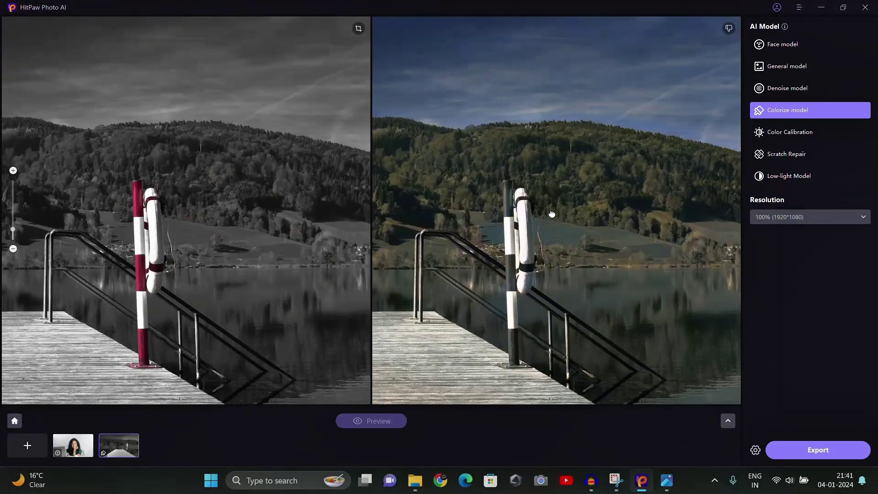
pyautogui.moveTo(553, 214); pyautogui.dragTo(726, 215)
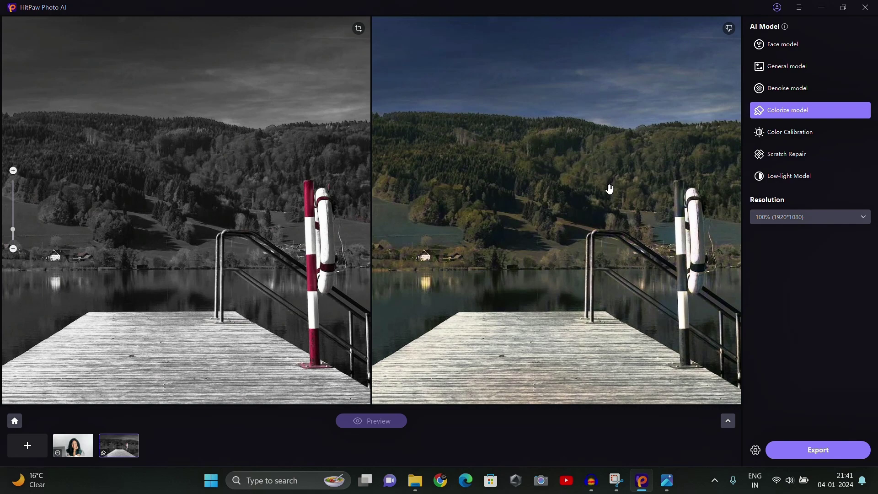
pyautogui.moveTo(608, 190); pyautogui.dragTo(619, 227)
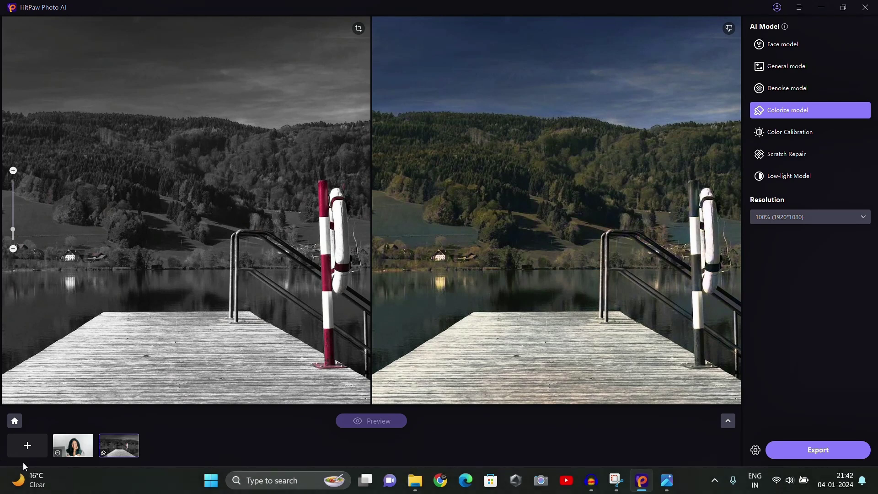
pyautogui.click(87, 440)
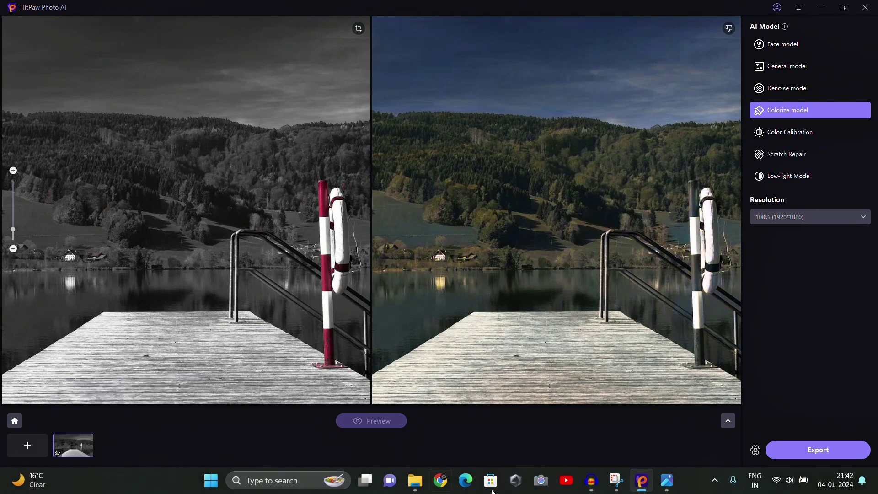
pyautogui.click(798, 449)
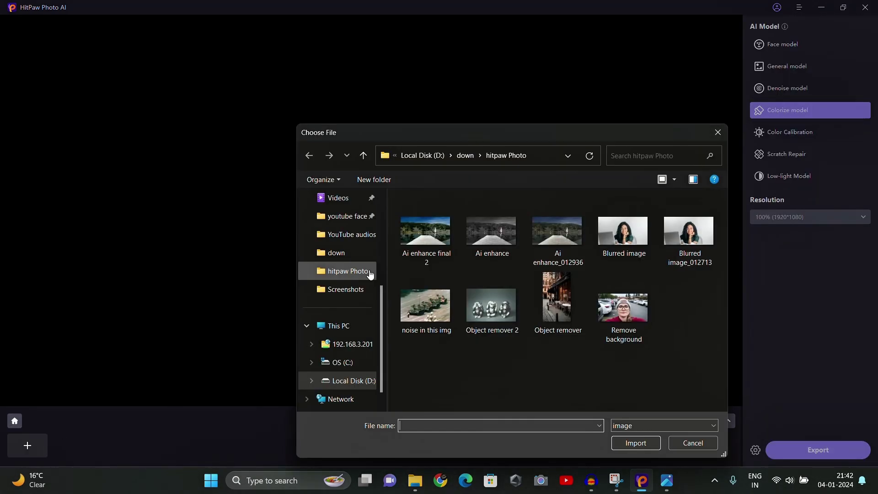
# Step: Import the "Ai enhance_012936" pier photo into the enhancer
pyautogui.click(545, 227)
pyautogui.click(636, 442)
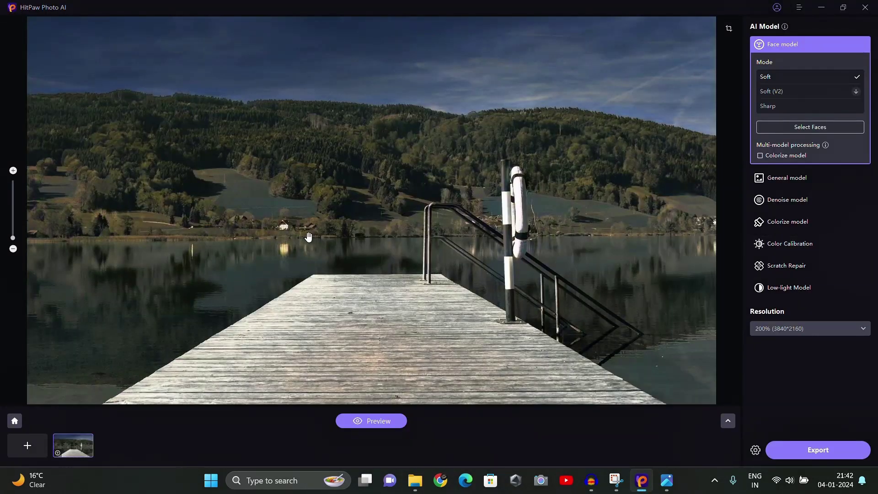
# Step: Preview the pier photo with Color Calibration plus the Denoise model at 100% (1920*1080) resolution and compare it with the original
pyautogui.click(795, 241)
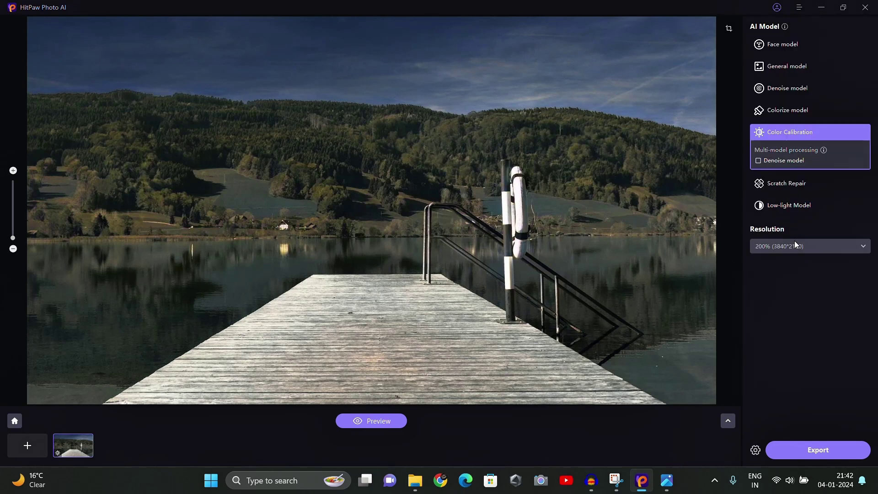
pyautogui.click(792, 246)
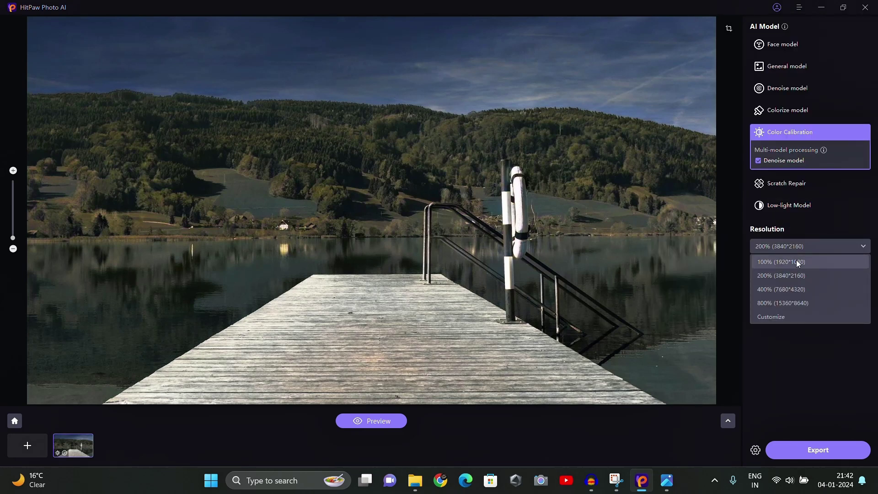
pyautogui.click(797, 263)
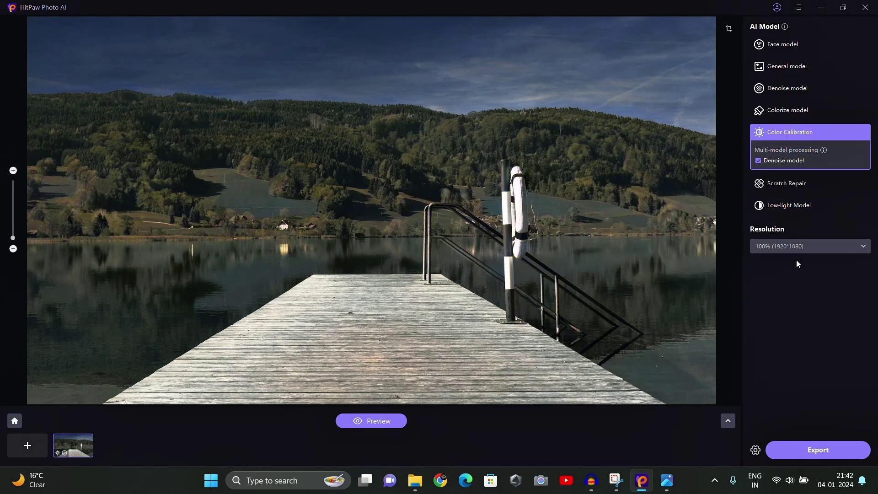
pyautogui.click(372, 419)
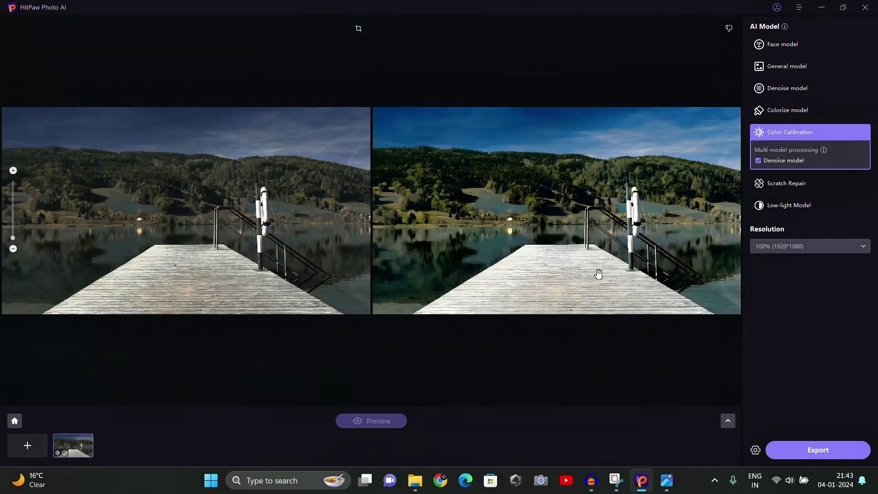
pyautogui.scroll(5, 598, 274)
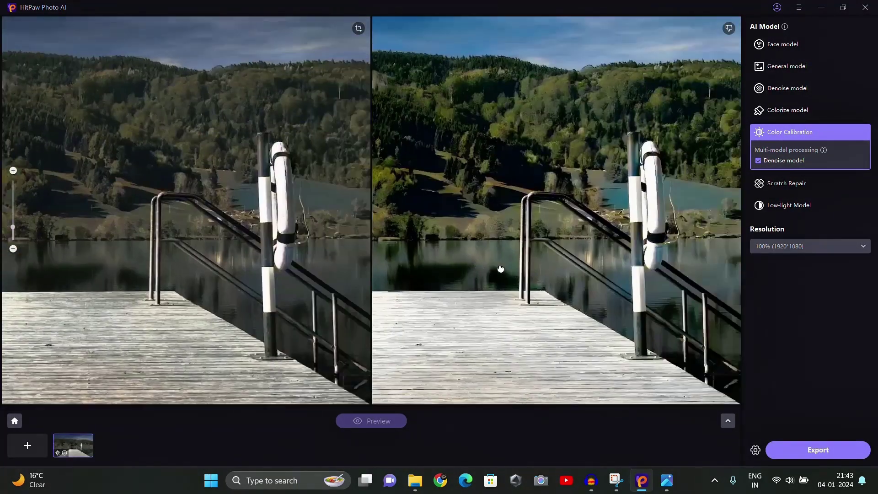
pyautogui.moveTo(501, 269); pyautogui.dragTo(472, 290)
pyautogui.scroll(-2, 472, 291)
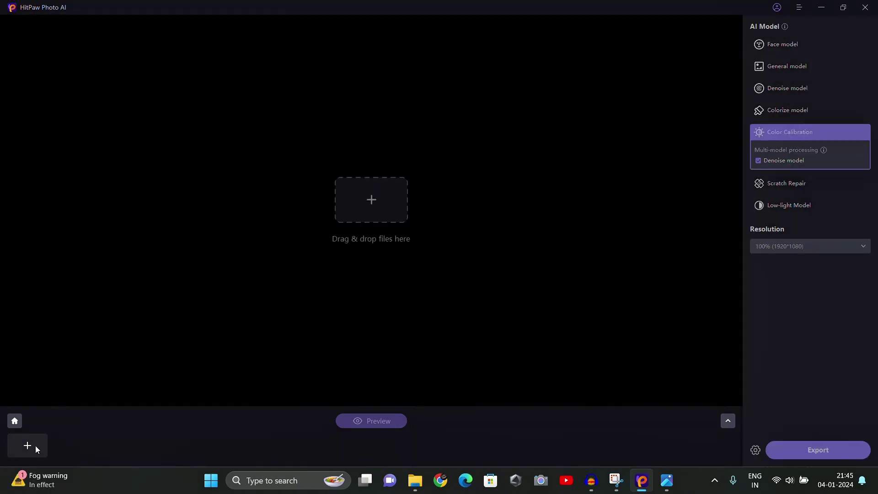
# Step: Import the "noise in this img" photo of the tanks and inspect its grain
pyautogui.click(37, 450)
pyautogui.doubleClick(499, 274)
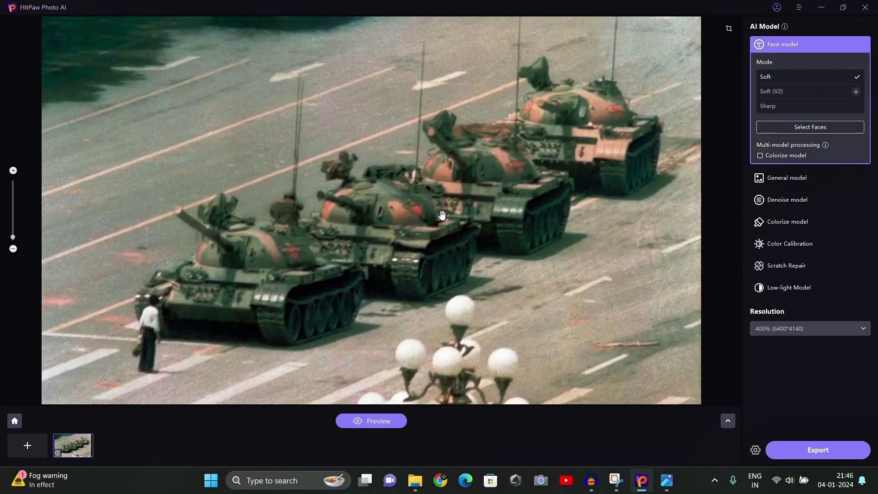
pyautogui.scroll(3, 442, 215)
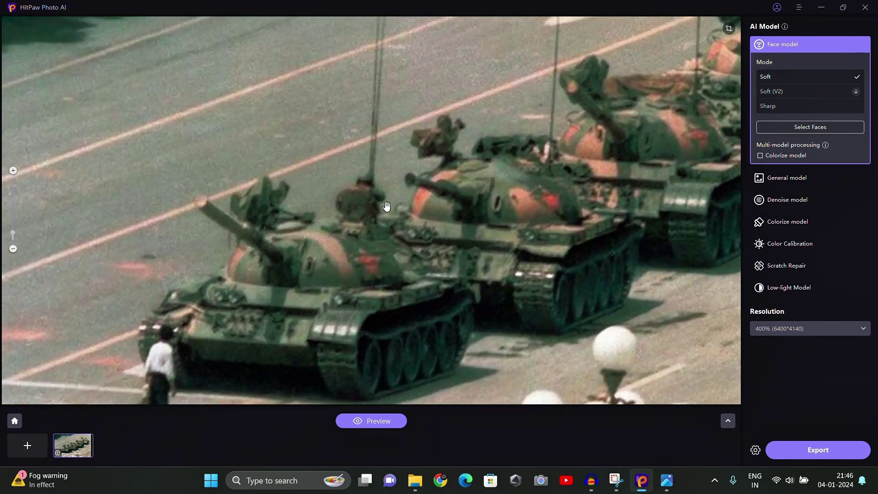
pyautogui.scroll(-3, 387, 207)
# Step: Choose the Denoise model at 200% (3200*2070) resolution for the tank photo and generate its preview
pyautogui.click(784, 199)
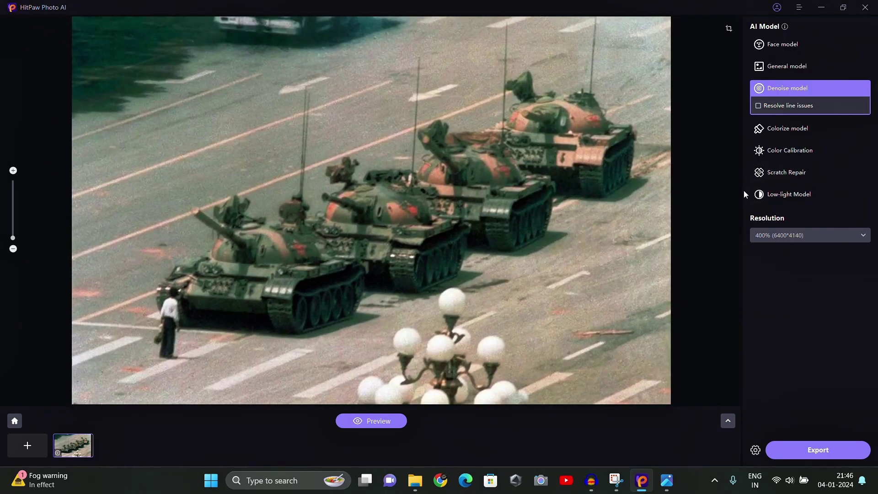
pyautogui.click(808, 235)
pyautogui.click(807, 271)
pyautogui.click(397, 422)
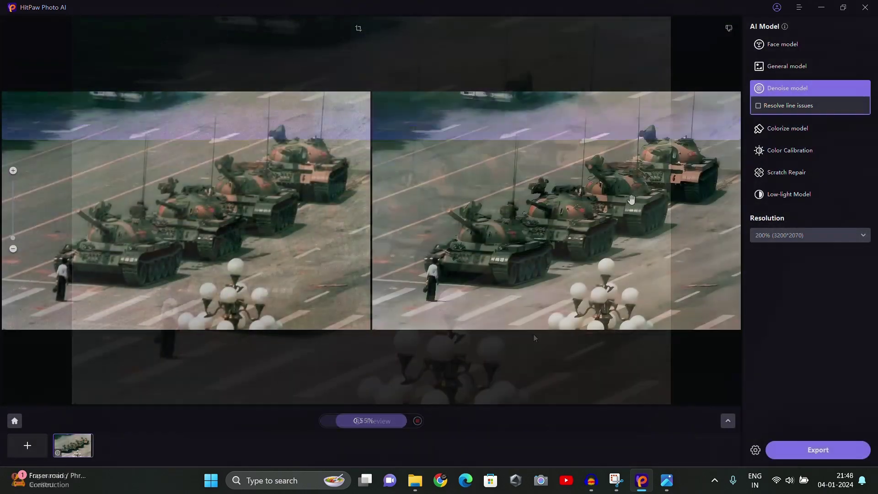
# Step: Compare the denoised tank photo with the original up close, checking grain and detail on the tanks
pyautogui.scroll(1, 620, 200)
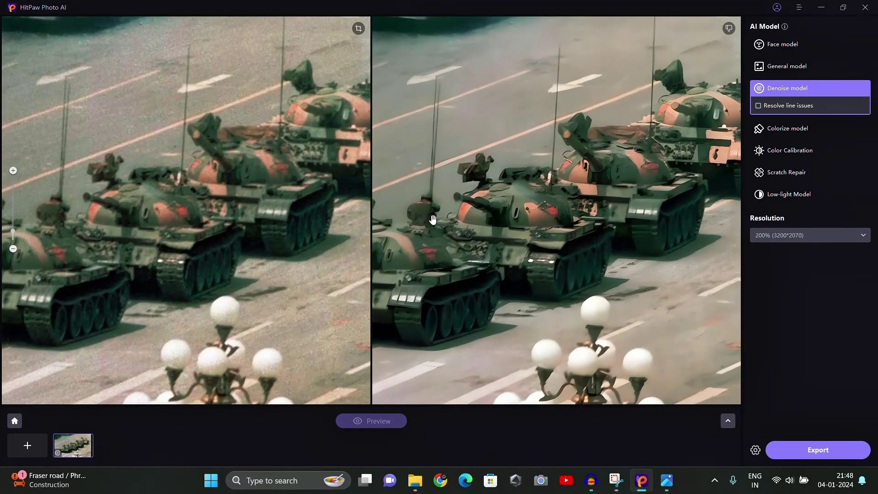
pyautogui.scroll(1, 433, 220)
pyautogui.scroll(3, 604, 234)
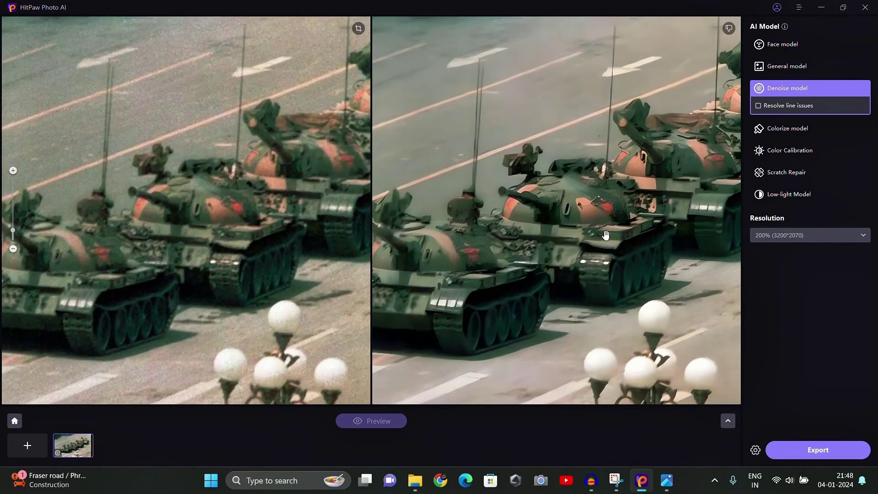
pyautogui.scroll(5, 605, 235)
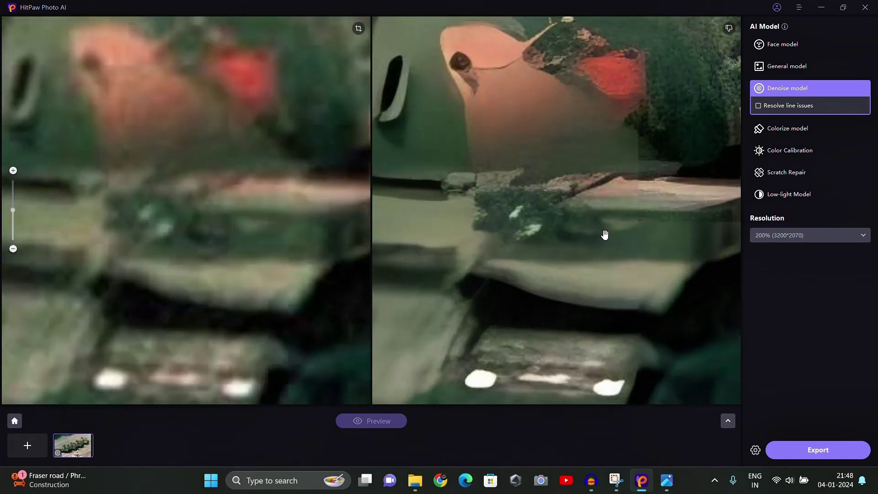
pyautogui.scroll(1, 605, 234)
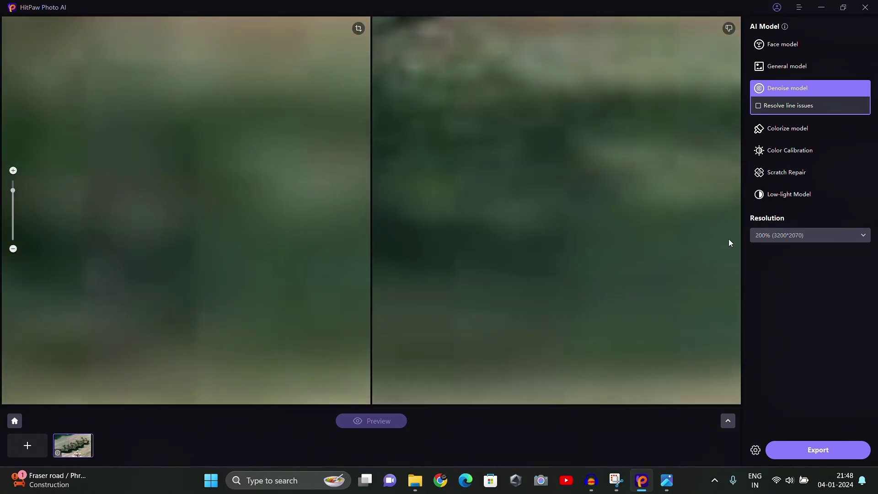
pyautogui.scroll(-1, 541, 231)
pyautogui.scroll(-6, 493, 214)
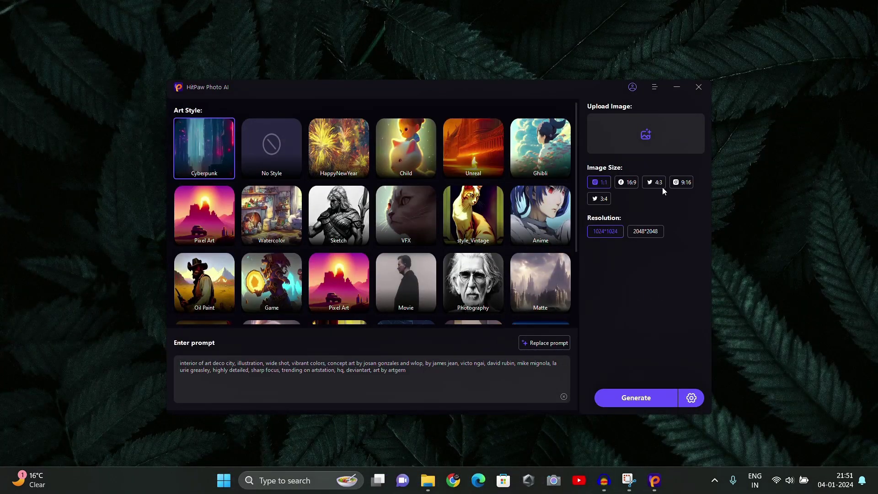
# Step: Choose the 16:9 image size and the Anime art style in the AI Generator
pyautogui.click(630, 187)
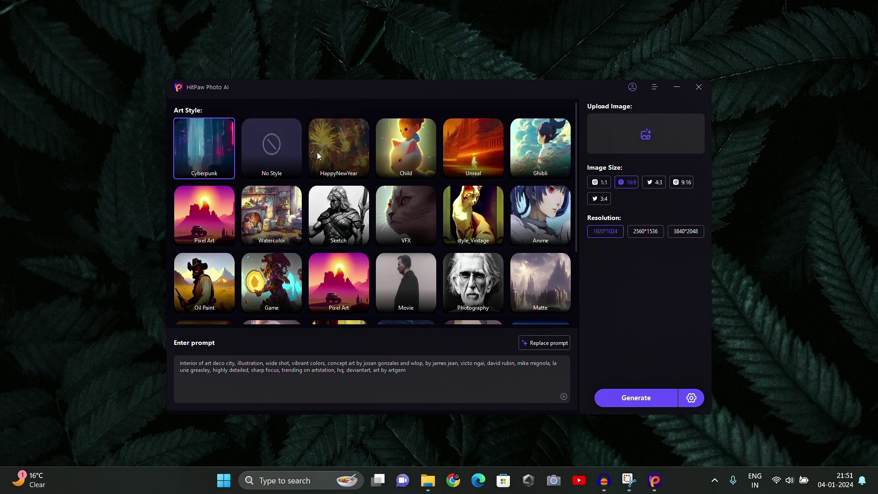
pyautogui.scroll(-3, 441, 196)
pyautogui.scroll(3, 371, 216)
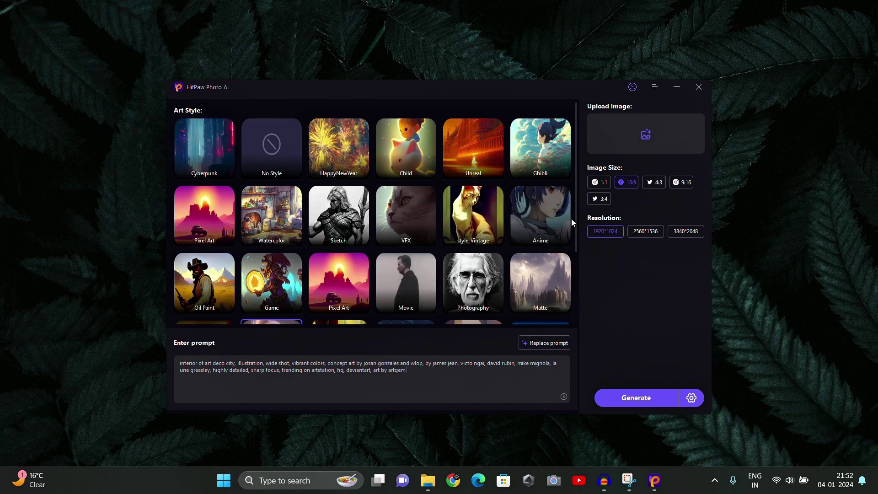
pyautogui.click(555, 216)
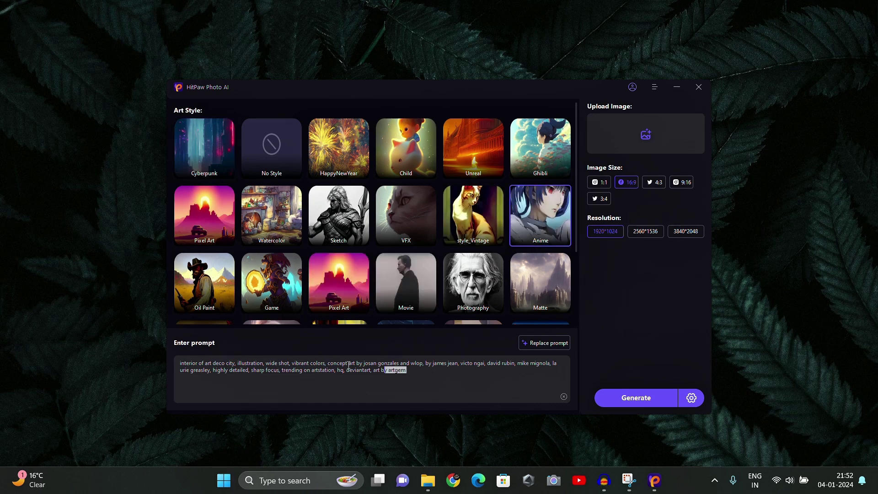
# Step: Replace the sample prompt with "a girl sittng at the window" and generate the images
pyautogui.hotkey('ctrl', 'a')
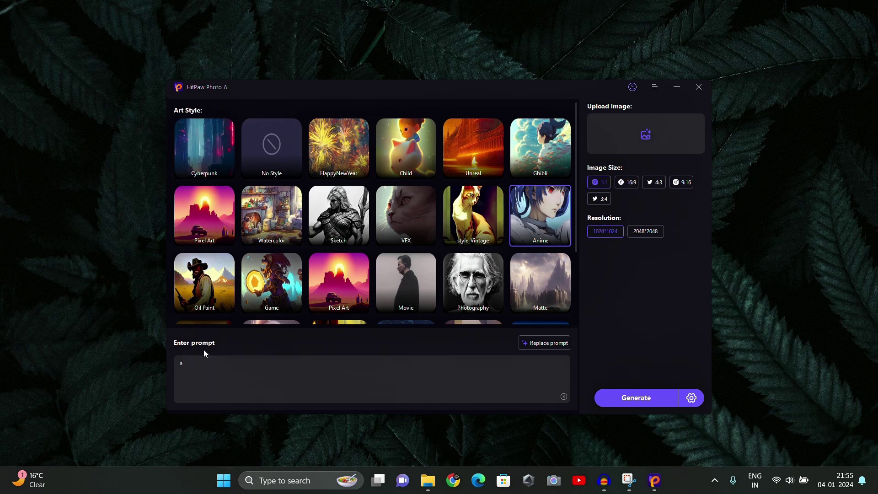
pyautogui.write('window')
pyautogui.click(621, 398)
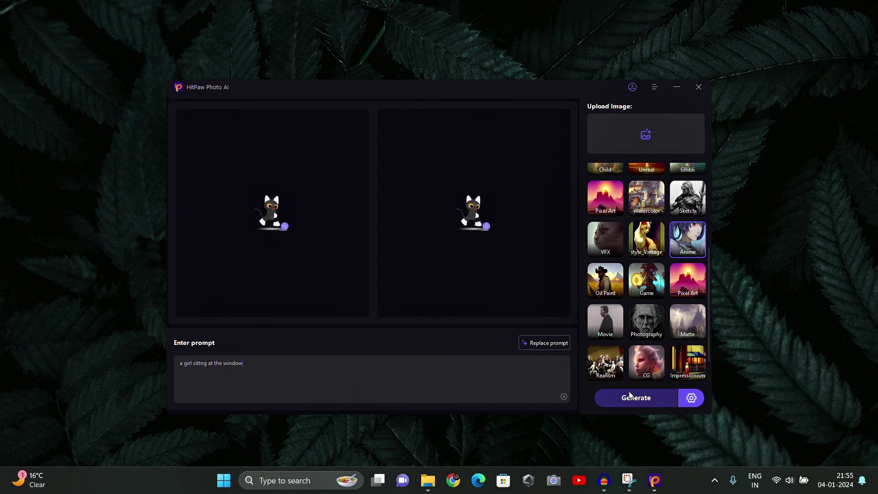
# Step: View the two generated anime images enlarged and download the one of the girl in the sleeveless white top
pyautogui.click(488, 232)
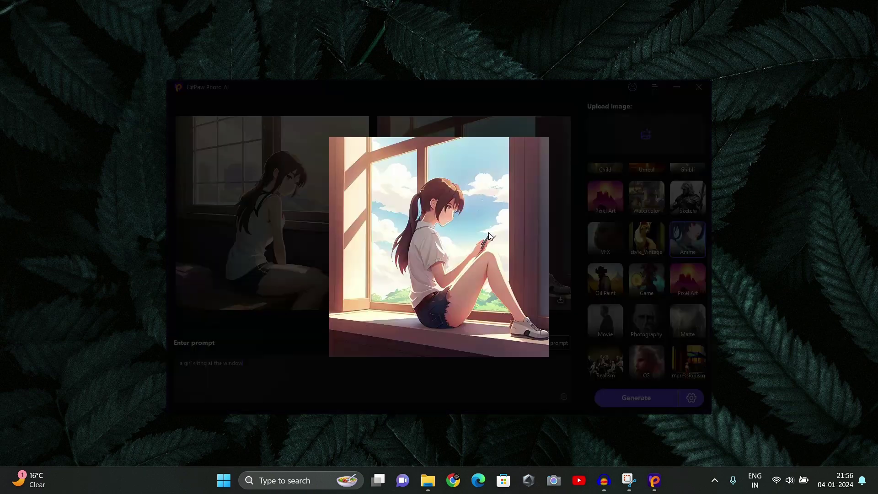
pyautogui.click(273, 238)
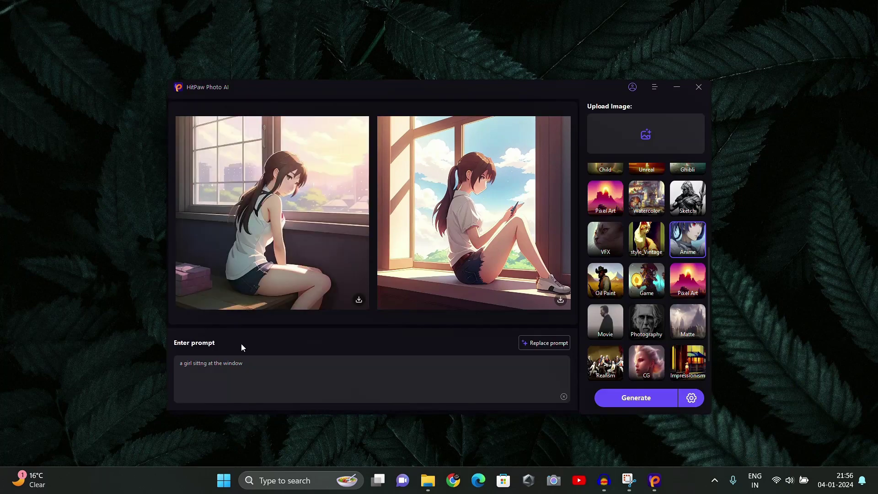
pyautogui.click(360, 301)
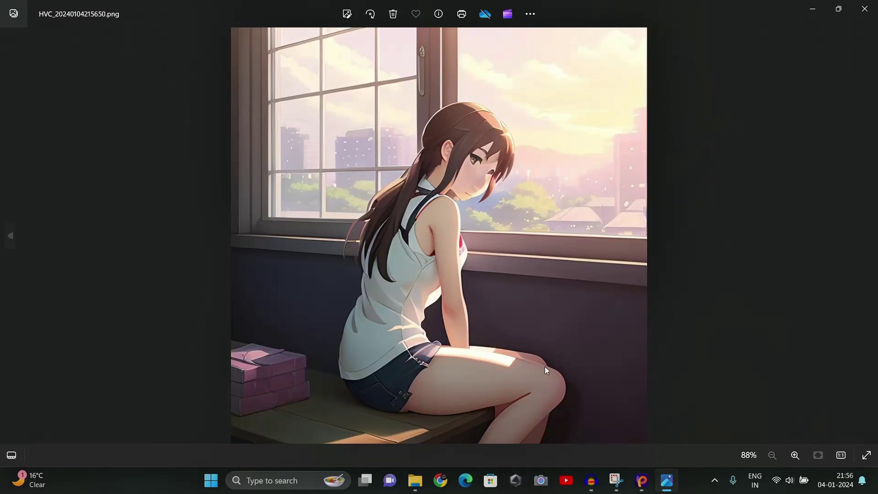
# Step: Inspect the details of the saved anime image HVC_20240104215650.png at high magnification in Photos
pyautogui.scroll(5, 668, 298)
pyautogui.scroll(4, 669, 298)
pyautogui.moveTo(669, 298); pyautogui.dragTo(332, 419)
pyautogui.moveTo(476, 75); pyautogui.dragTo(497, 153)
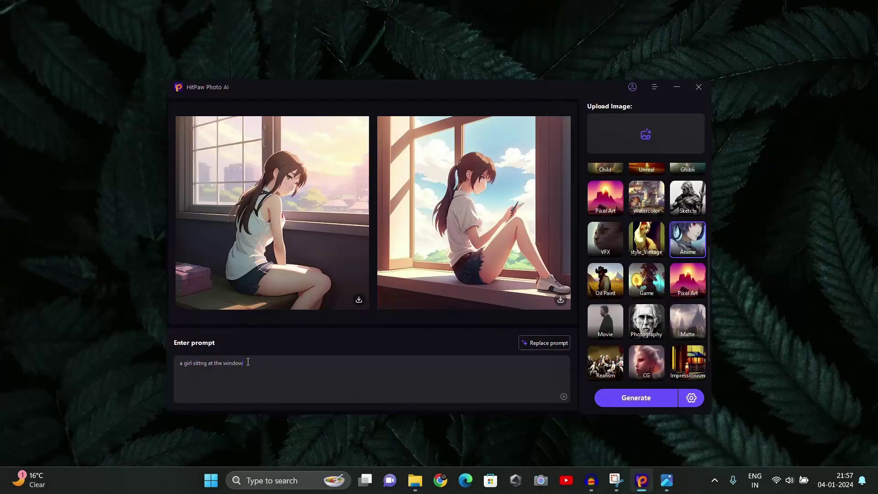
# Step: Generate images again from the same window prompt in the Sketch art style
pyautogui.moveTo(249, 365); pyautogui.dragTo(179, 364)
pyautogui.click(687, 198)
pyautogui.click(632, 402)
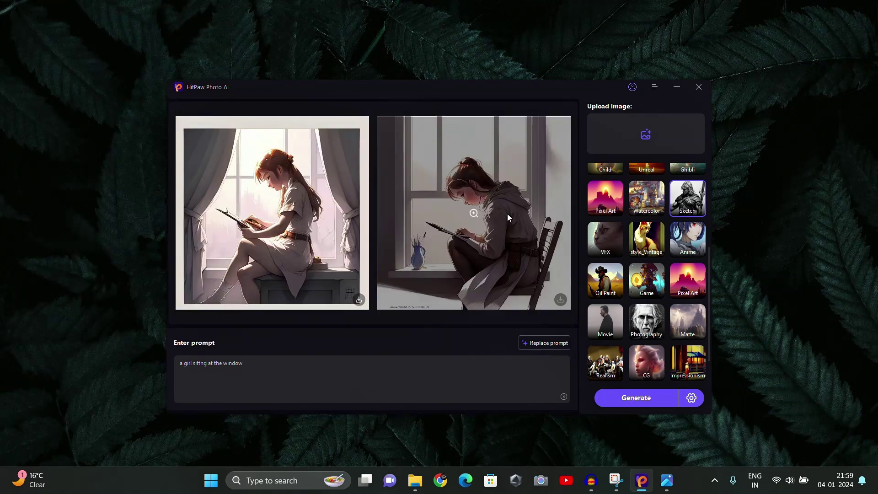
# Step: View the sketch of the girl on the chair enlarged and download it
pyautogui.click(507, 214)
pyautogui.click(507, 214)
pyautogui.click(562, 301)
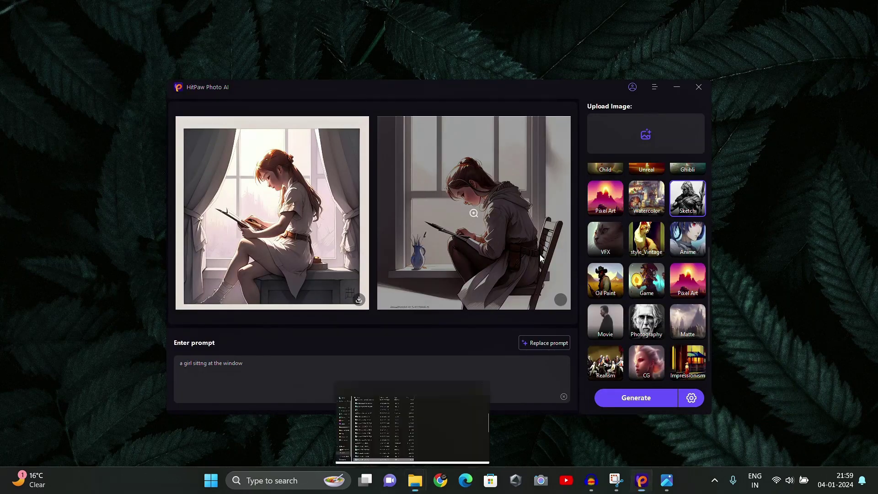
# Step: Compare the saved sketch with the saved anime image in Photos, and close the viewer
pyautogui.press('Return')
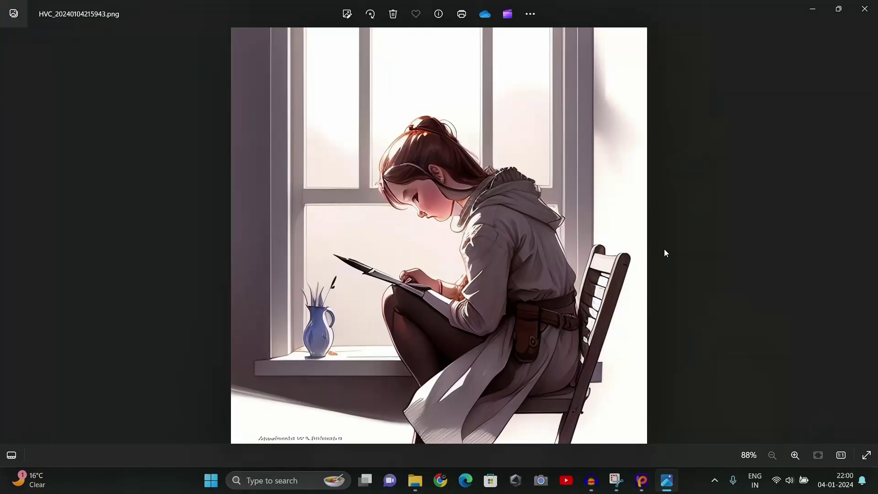
pyautogui.press('Left')
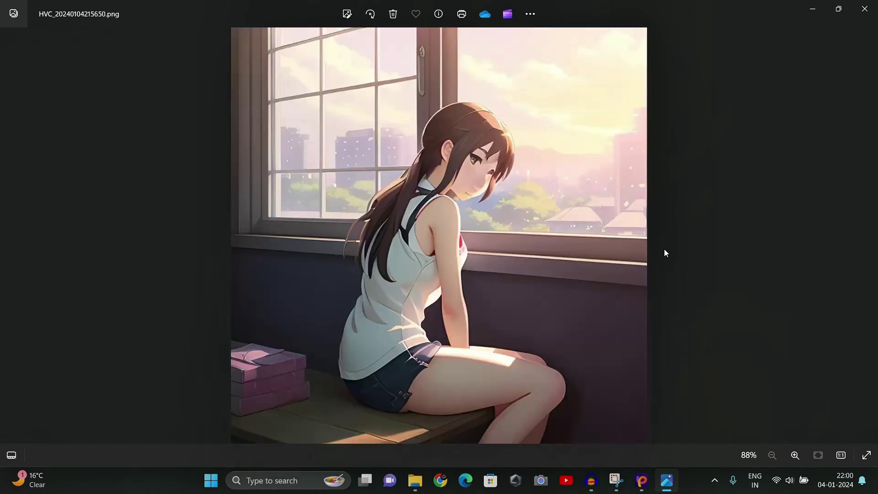
pyautogui.press('Right')
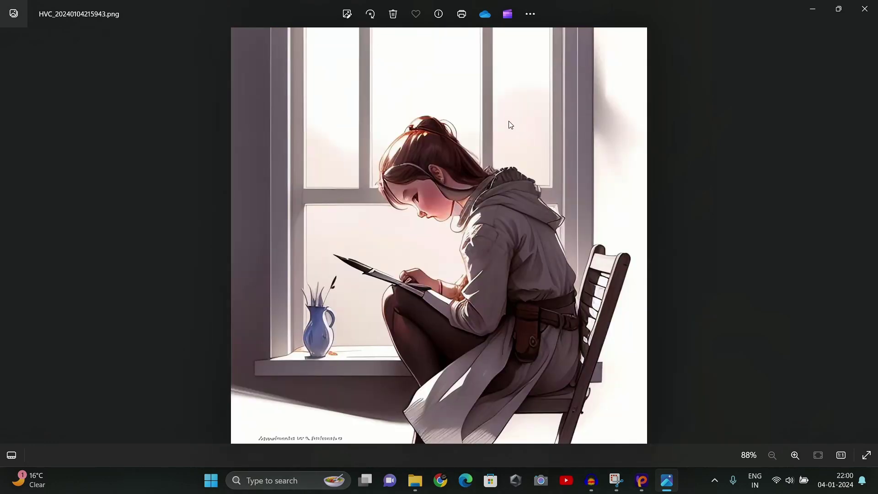
pyautogui.hotkey('alt', 'F4')
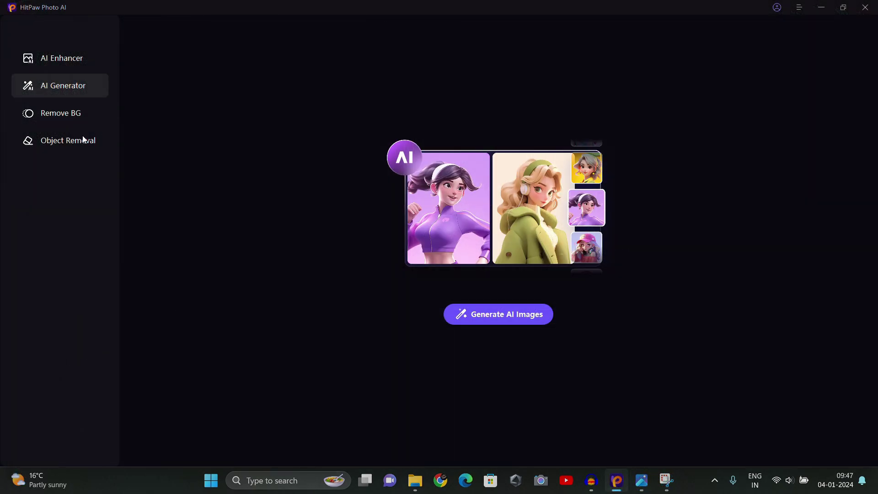
# Step: Import the "Remove background" photo from the "hitpaw Photo" folder into the Remove BG tool
pyautogui.click(84, 113)
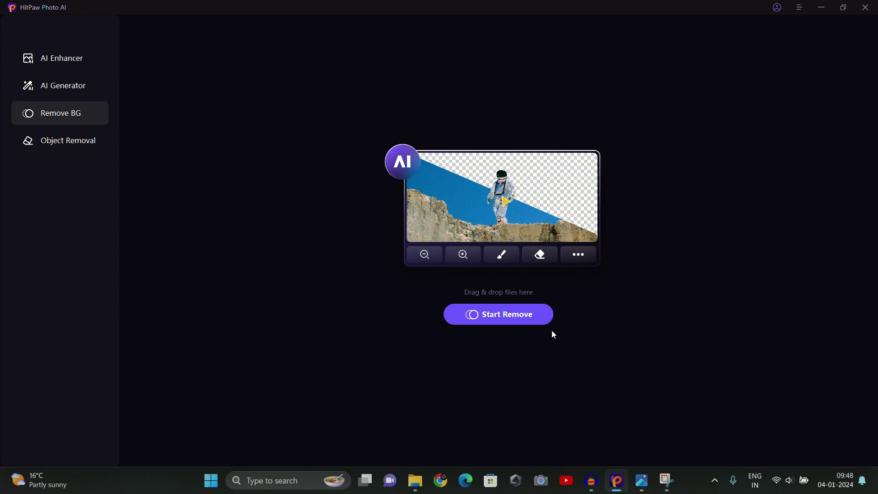
pyautogui.click(522, 315)
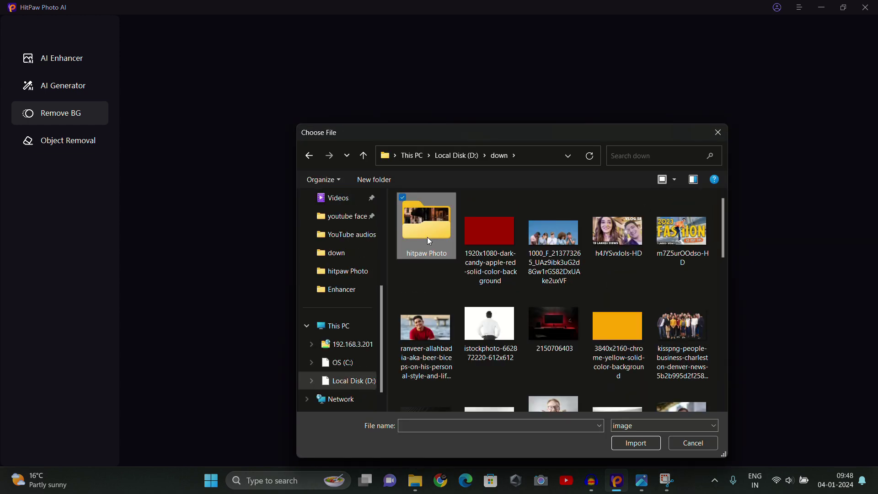
pyautogui.doubleClick(428, 232)
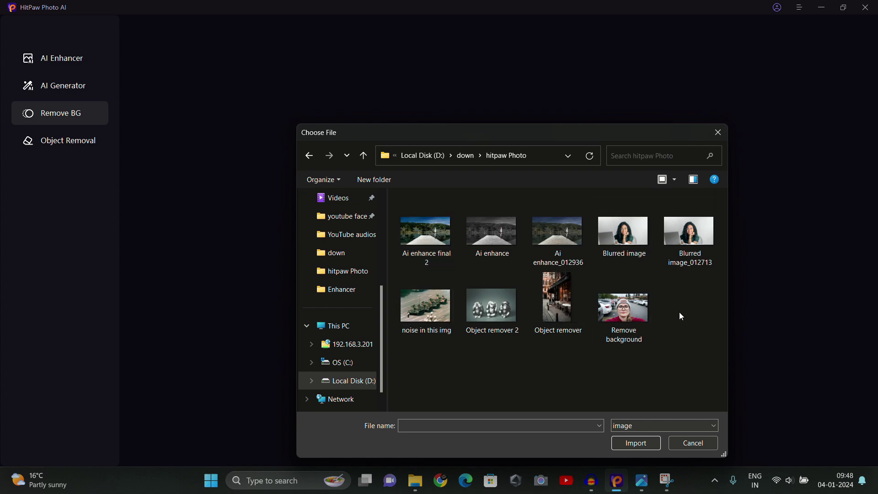
pyautogui.click(614, 310)
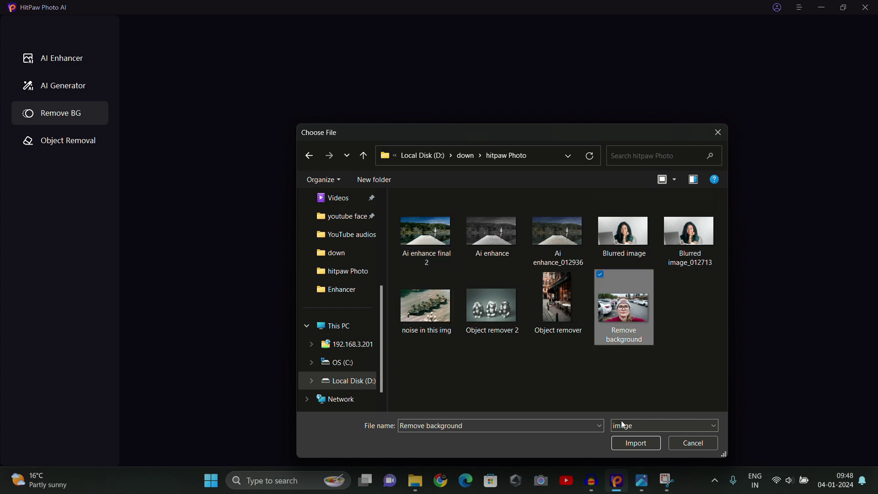
pyautogui.click(633, 446)
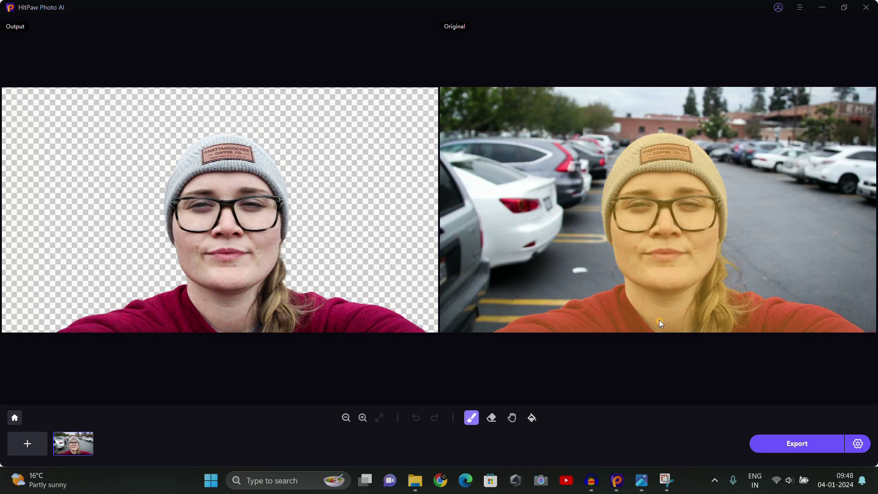
# Step: Examine the cutout edges around the woman's hat, hair and shoulders against the original photo
pyautogui.scroll(5, 651, 313)
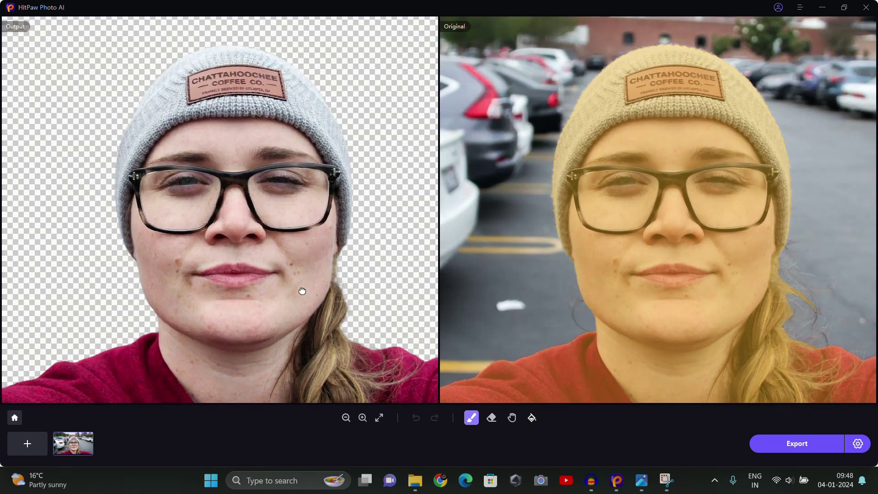
pyautogui.click(511, 416)
pyautogui.moveTo(528, 339); pyautogui.dragTo(530, 262)
pyautogui.scroll(-1, 640, 227)
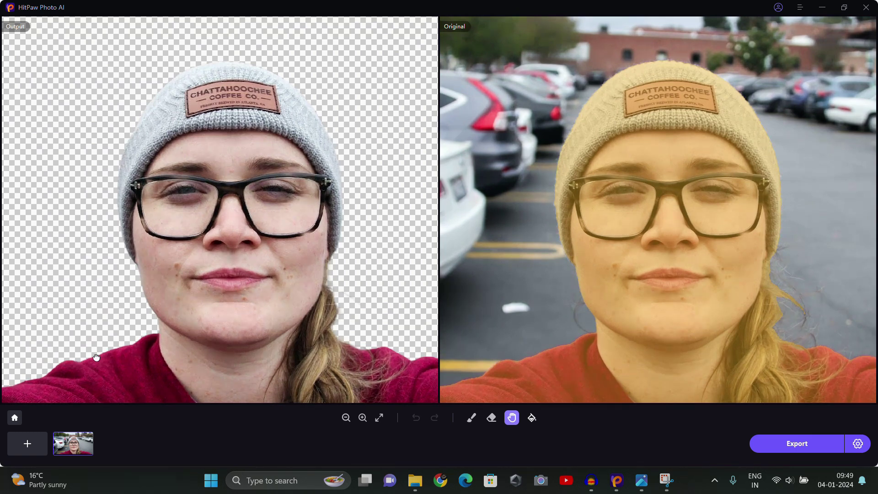
pyautogui.scroll(-1, 344, 350)
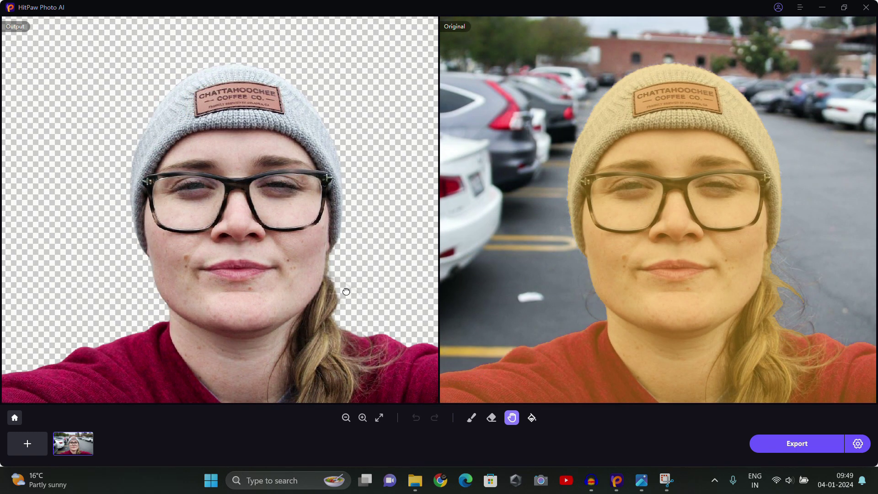
pyautogui.scroll(-2, 346, 292)
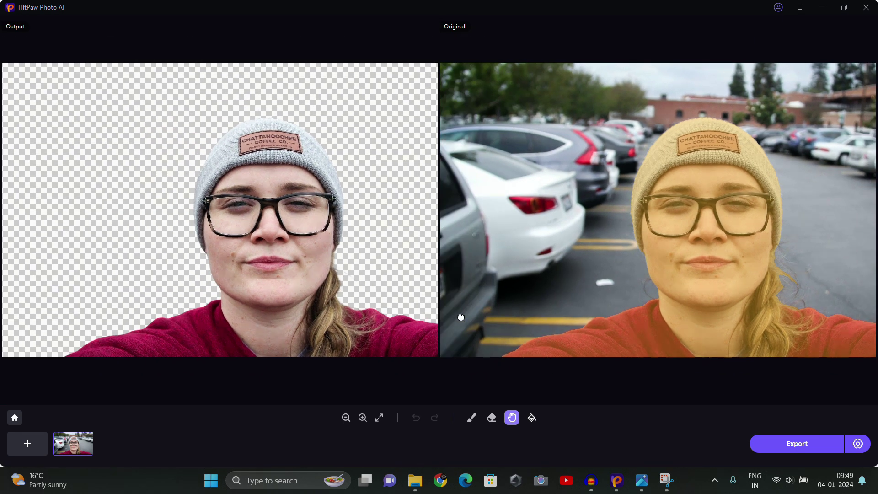
pyautogui.scroll(-2, 561, 226)
# Step: Try painting part of the parked cars back into the cutout with the brush, and undo the stroke
pyautogui.press('b')
pyautogui.moveTo(515, 152)
pyautogui.mouseDown()
pyautogui.moveTo(530, 177)
pyautogui.moveTo(518, 190)
pyautogui.moveTo(495, 189)
pyautogui.moveTo(508, 167)
pyautogui.moveTo(475, 178)
pyautogui.moveTo(535, 172)
pyautogui.moveTo(508, 167)
pyautogui.moveTo(470, 183)
pyautogui.moveTo(545, 168)
pyautogui.moveTo(506, 173)
pyautogui.moveTo(493, 188)
pyautogui.mouseUp()
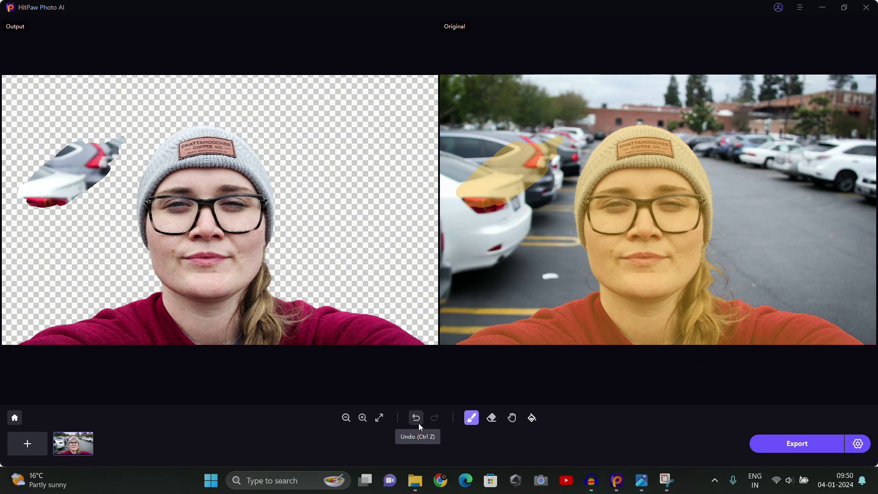
pyautogui.click(419, 420)
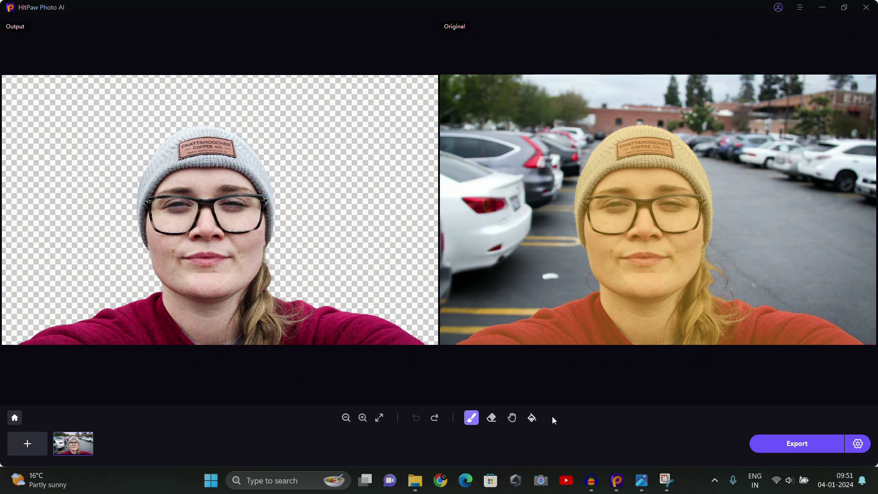
# Step: Try several solid background colors behind the cutout portrait and settle on blue
pyautogui.moveTo(519, 407)
pyautogui.click(501, 394)
pyautogui.click(516, 394)
pyautogui.click(531, 394)
pyautogui.click(544, 394)
pyautogui.click(574, 394)
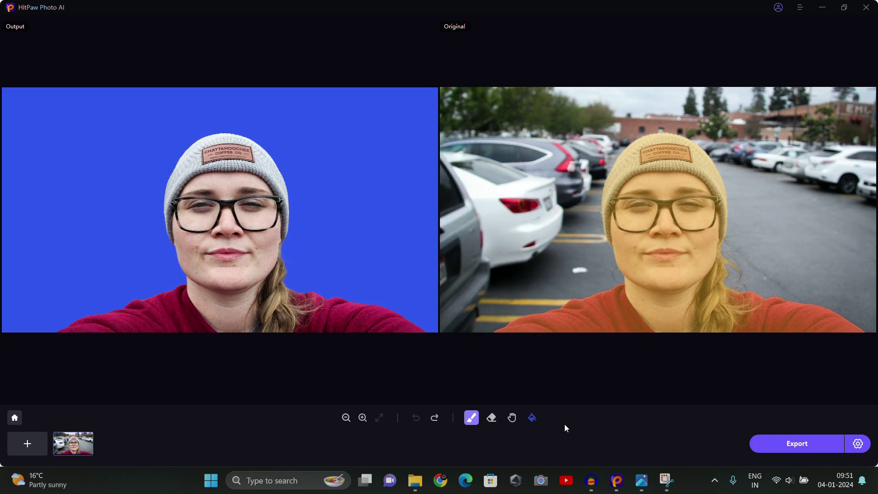
# Step: Export the portrait with the blue background and switch to Photos to view the result
pyautogui.click(792, 443)
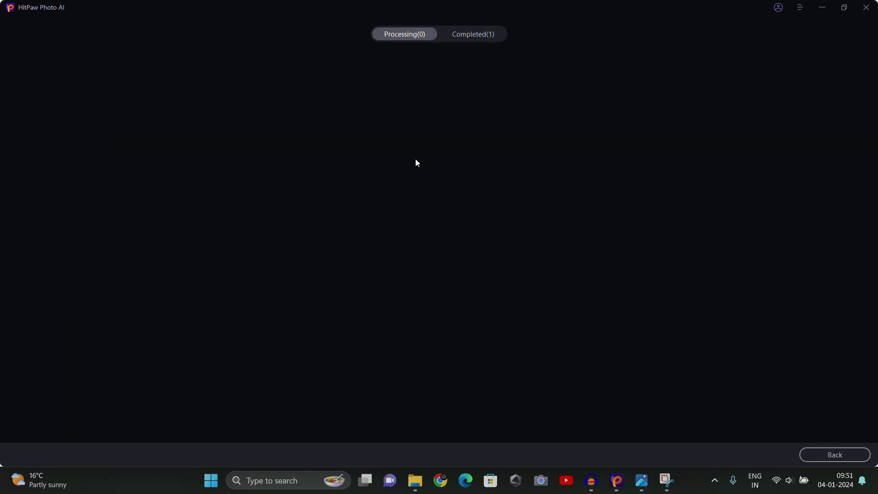
pyautogui.click(642, 480)
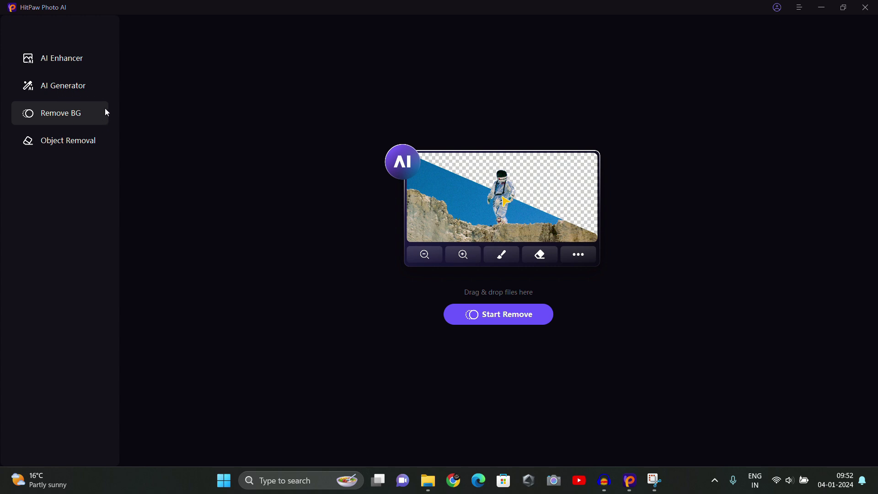
# Step: Start Object Removal and import the "Object remover 2" photo from the hitpaw Photo folder
pyautogui.click(71, 142)
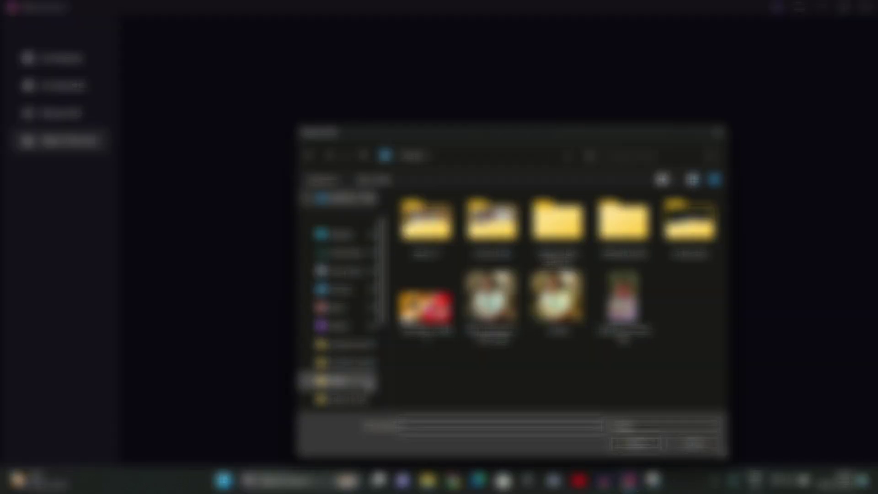
pyautogui.click(336, 380)
pyautogui.doubleClick(427, 234)
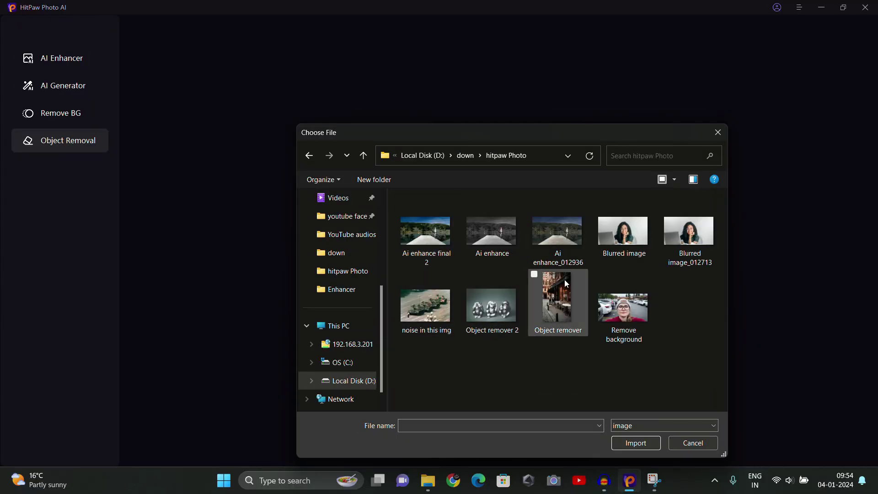
pyautogui.click(492, 306)
pyautogui.click(637, 443)
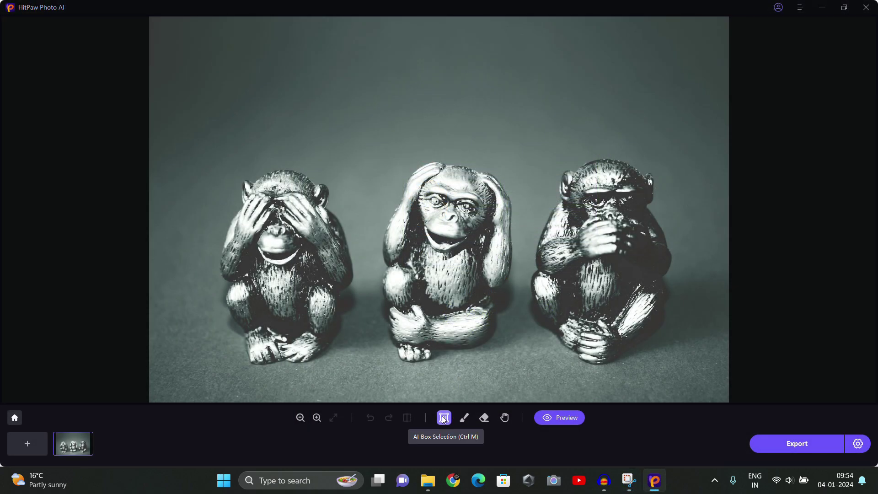
# Step: Enclose the middle monkey figurine with AI Box Selection and remove it from the photo
pyautogui.moveTo(369, 137); pyautogui.dragTo(520, 378)
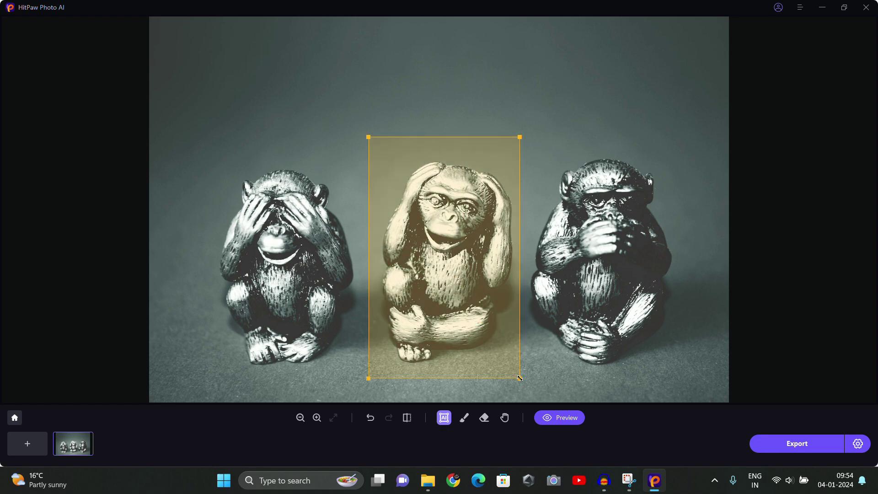
pyautogui.click(557, 418)
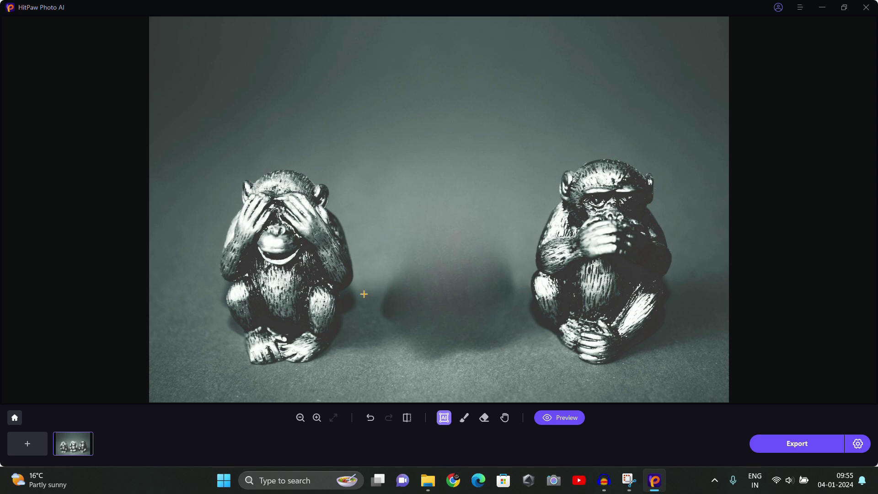
# Step: Try removing the monkey covering its mouth with the brush, compare with the original, and undo the removal
pyautogui.click(462, 418)
pyautogui.moveTo(574, 314)
pyautogui.mouseDown()
pyautogui.moveTo(555, 262)
pyautogui.moveTo(581, 207)
pyautogui.moveTo(565, 206)
pyautogui.moveTo(547, 237)
pyautogui.moveTo(566, 201)
pyautogui.moveTo(590, 182)
pyautogui.moveTo(614, 172)
pyautogui.moveTo(628, 180)
pyautogui.moveTo(664, 263)
pyautogui.mouseUp()
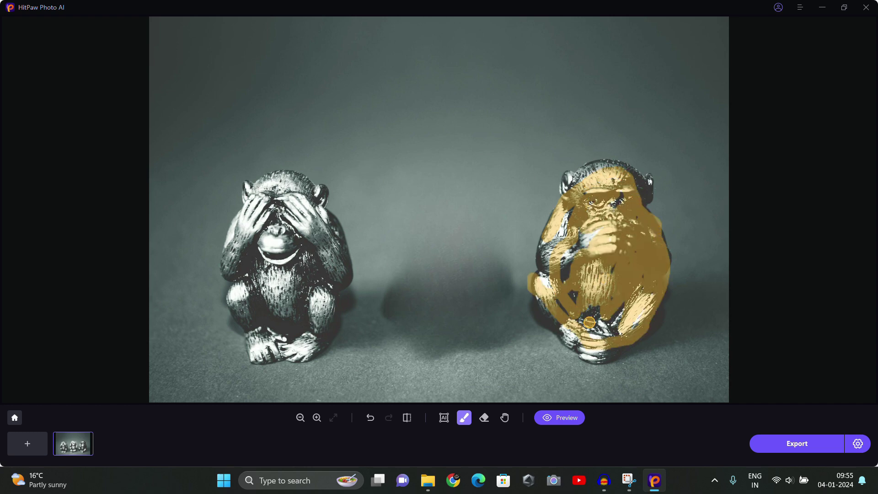
pyautogui.click(566, 419)
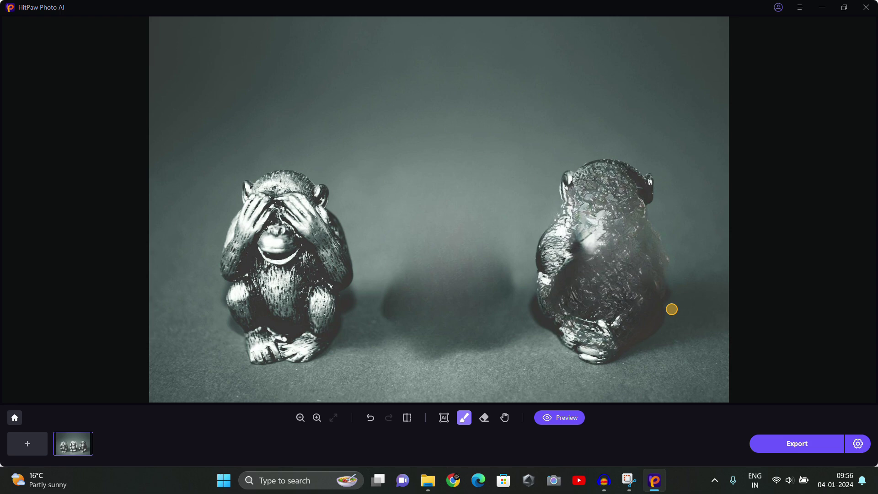
pyautogui.click(405, 420)
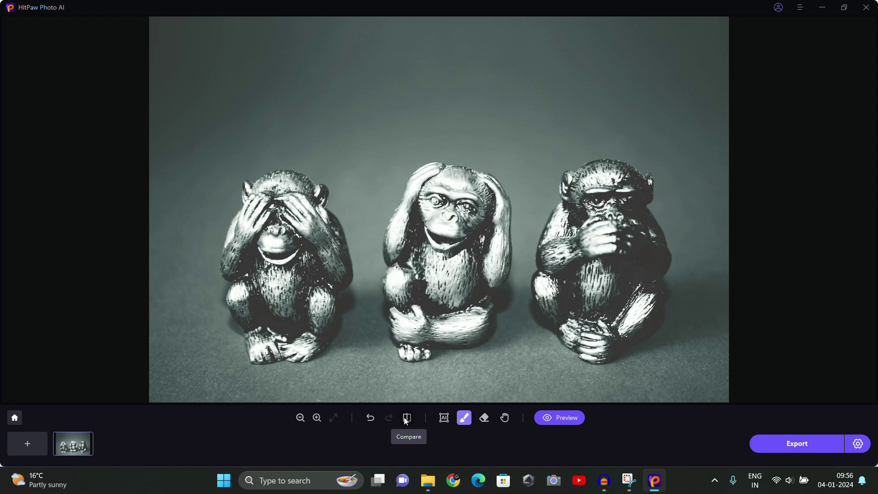
pyautogui.click(406, 420)
pyautogui.hotkey('ctrl', 'z')
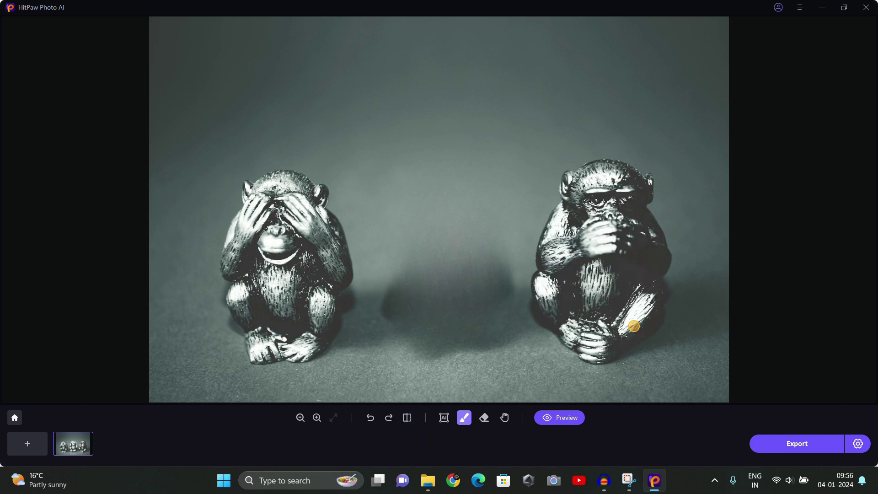
# Step: Export the edited monkey photo and add the "Object remover" café street photo to the project
pyautogui.click(773, 446)
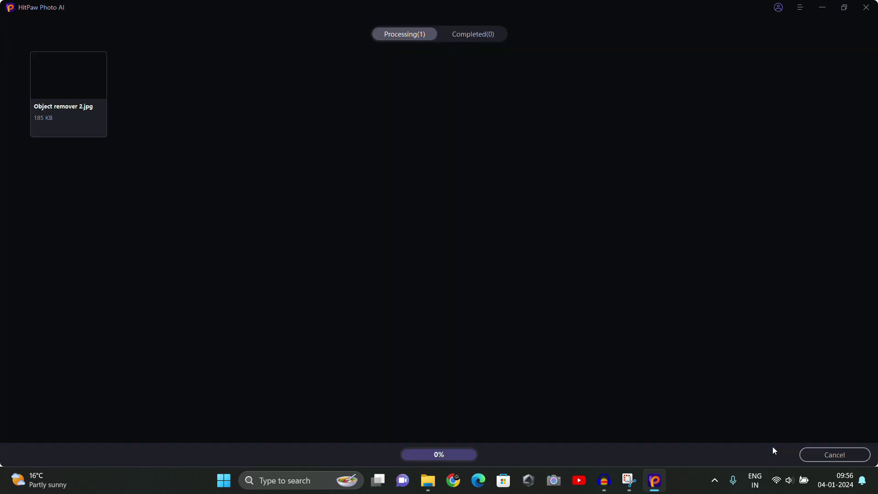
pyautogui.press('Escape')
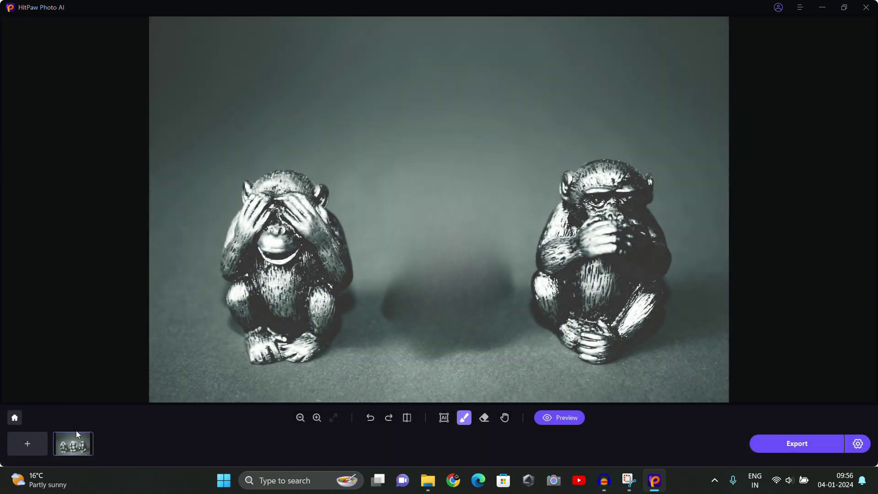
pyautogui.click(28, 444)
pyautogui.click(558, 300)
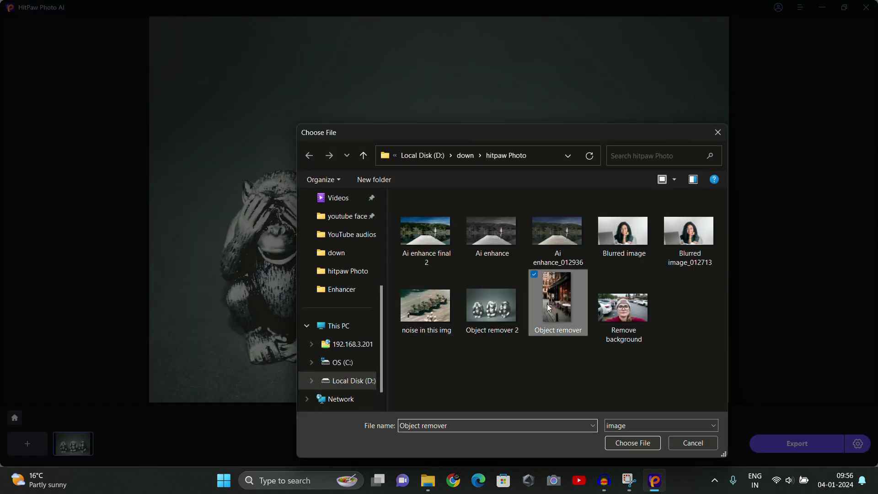
pyautogui.click(639, 444)
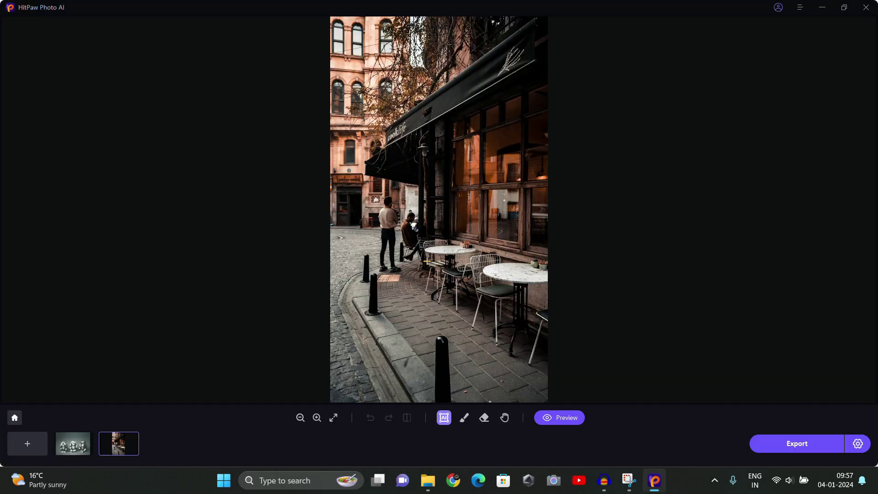
# Step: Box-select the standing man and the seated man with AI Box Selection and remove both from the café photo
pyautogui.scroll(3, 426, 261)
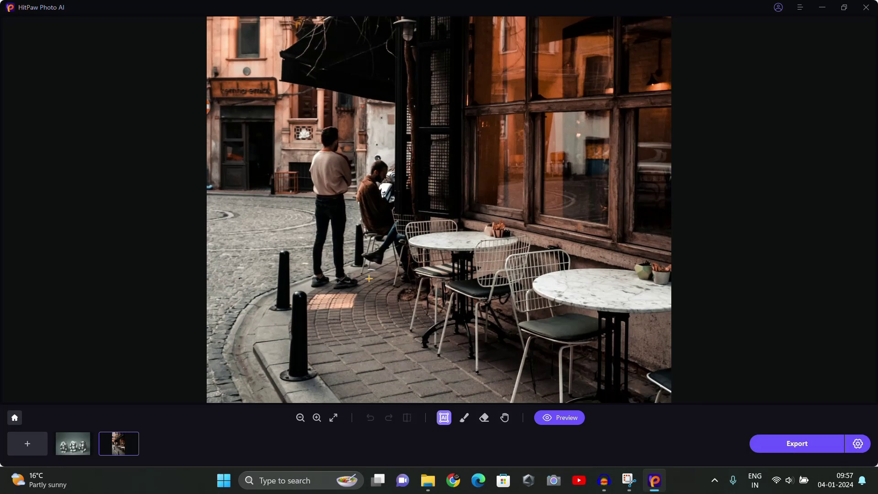
pyautogui.scroll(-4, 337, 237)
pyautogui.scroll(1, 455, 239)
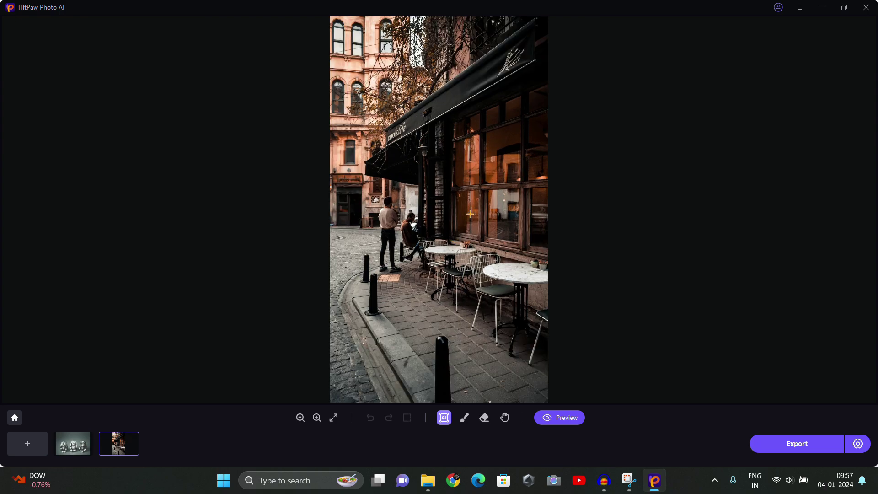
pyautogui.scroll(5, 453, 266)
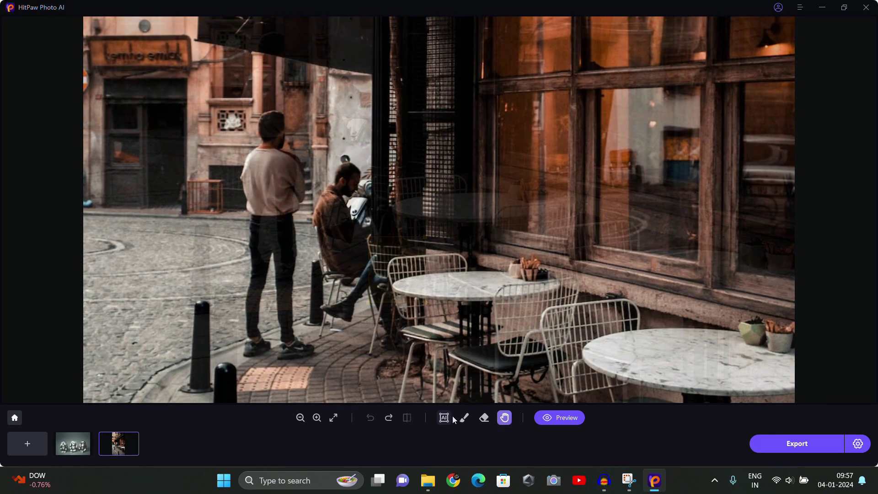
pyautogui.click(445, 418)
pyautogui.moveTo(248, 101); pyautogui.dragTo(319, 339)
pyautogui.moveTo(336, 176); pyautogui.dragTo(361, 277)
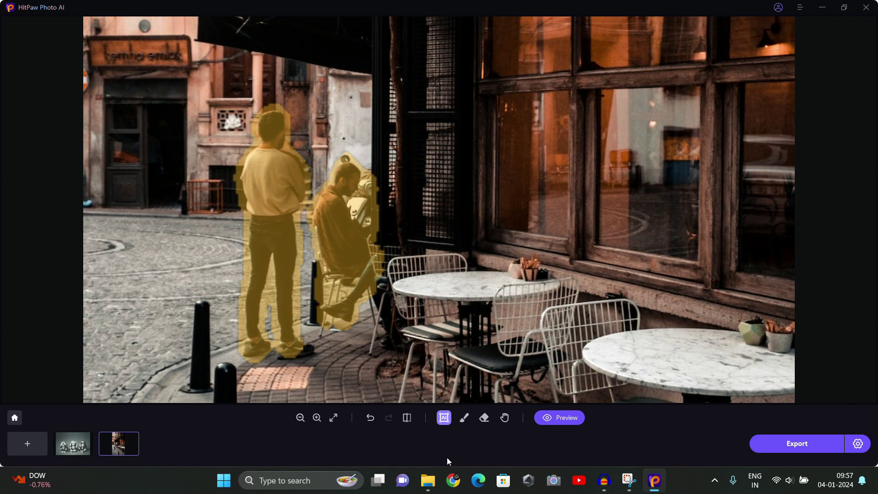
pyautogui.click(552, 417)
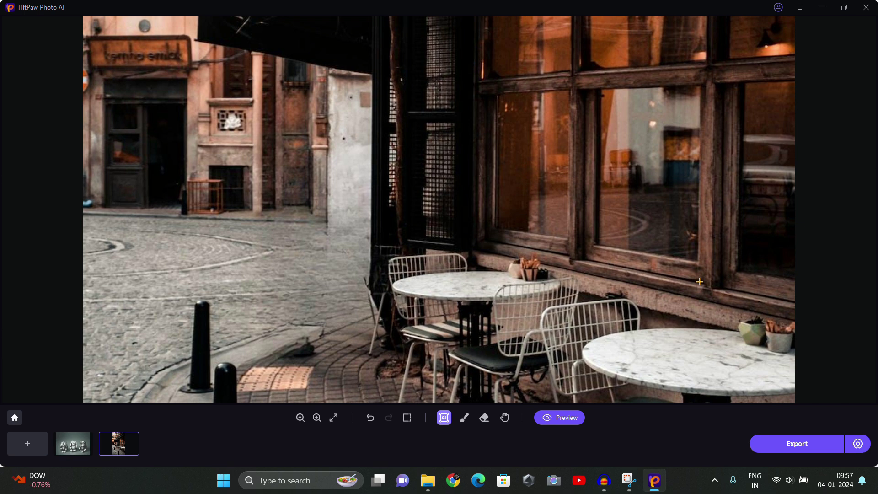
# Step: Export the café photo without the two men and view the result up close in Photos
pyautogui.scroll(-5, 700, 281)
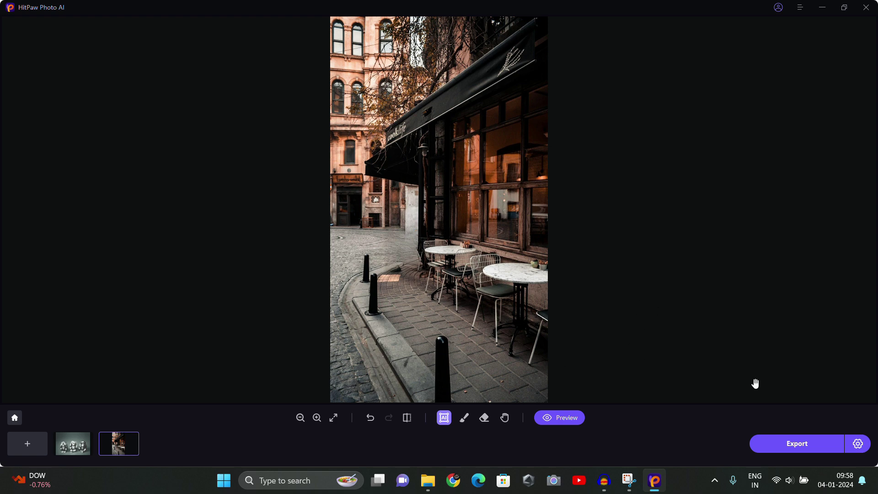
pyautogui.click(795, 444)
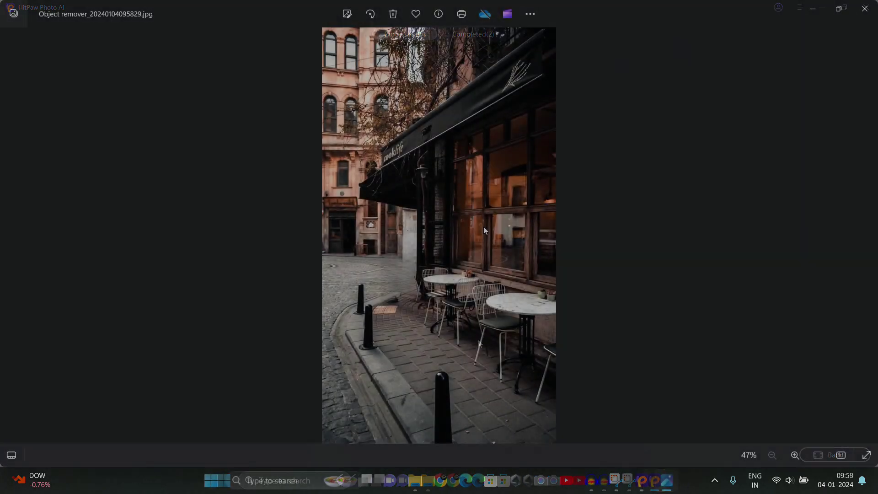
pyautogui.scroll(5, 484, 226)
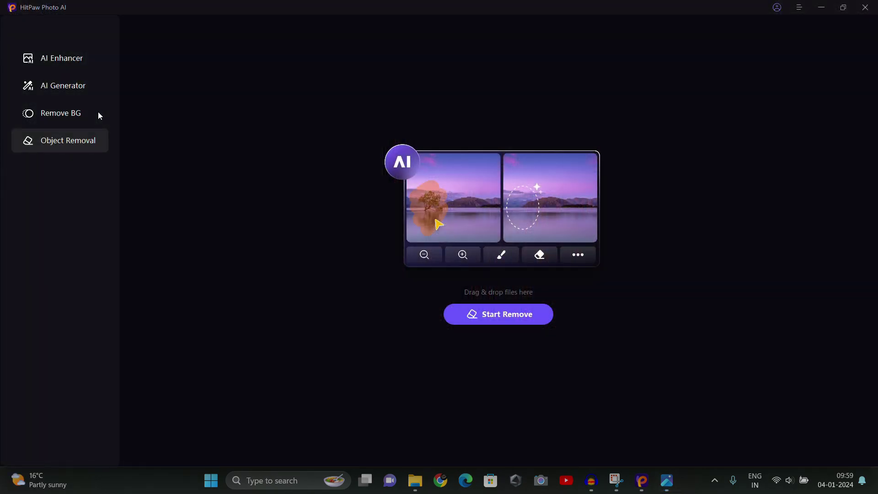
# Step: Look through the start pages of AI Enhancer, AI Generator, Remove BG and Object Removal in turn
pyautogui.click(76, 61)
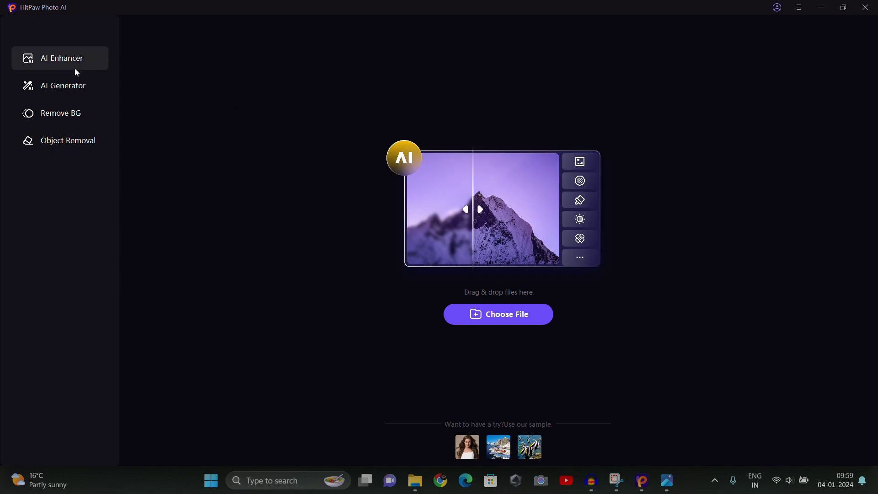
pyautogui.click(76, 84)
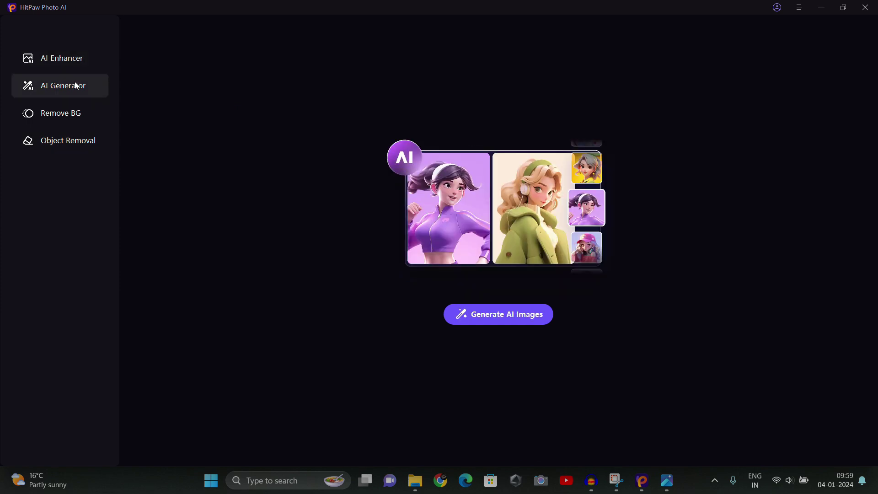
pyautogui.click(81, 112)
pyautogui.click(86, 143)
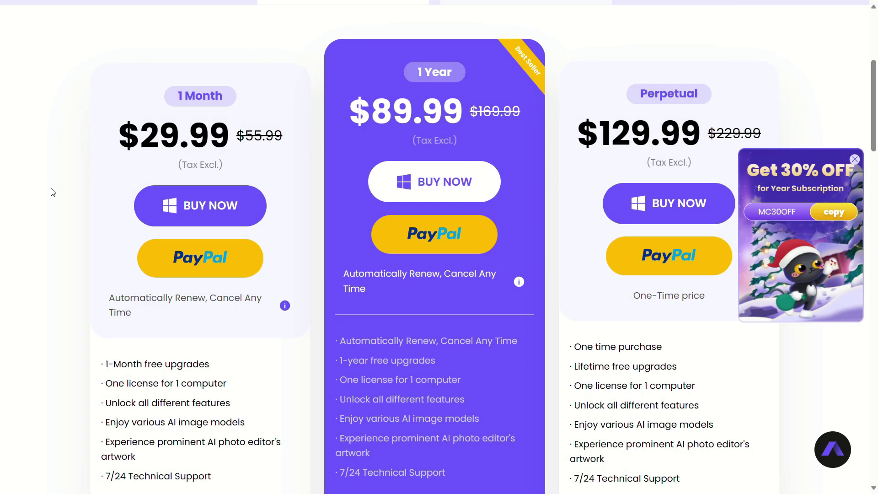
# Step: Review the 1 Month and 1 Year plan prices on the HitPaw pricing page in the browser
pyautogui.moveTo(53, 192); pyautogui.dragTo(137, 173)
pyautogui.click(137, 172)
pyautogui.moveTo(120, 137); pyautogui.dragTo(302, 151)
pyautogui.click(311, 170)
pyautogui.moveTo(333, 113); pyautogui.dragTo(463, 115)
pyautogui.click(361, 166)
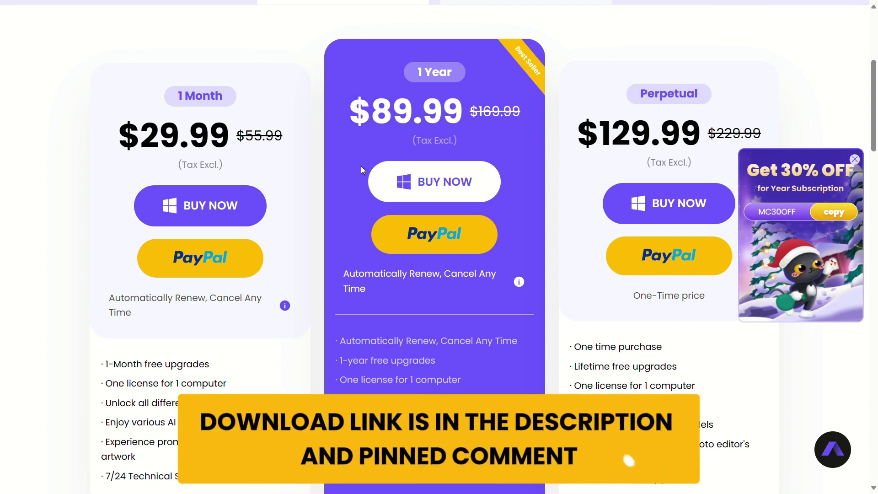